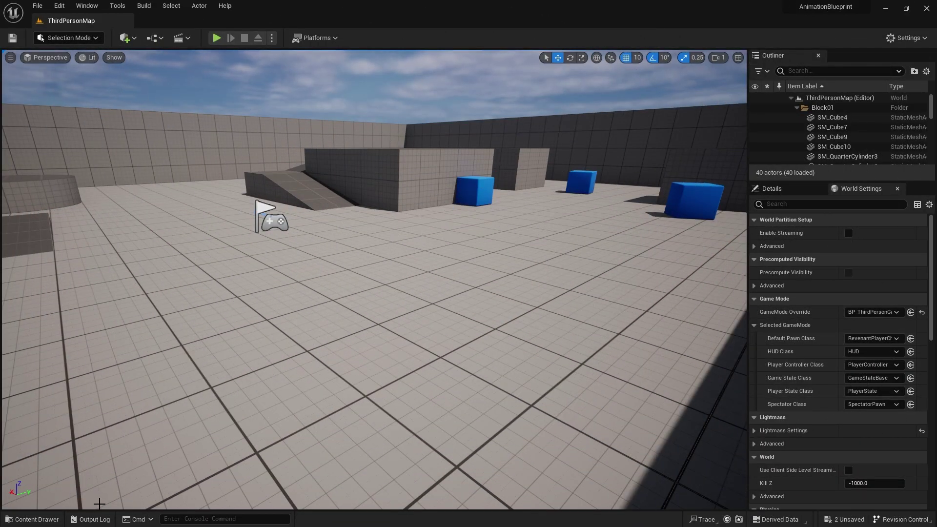
Open the RevenantAnim animation blueprint from the Content Drawer at its Movement state
click(31, 519)
double_click(478, 337)
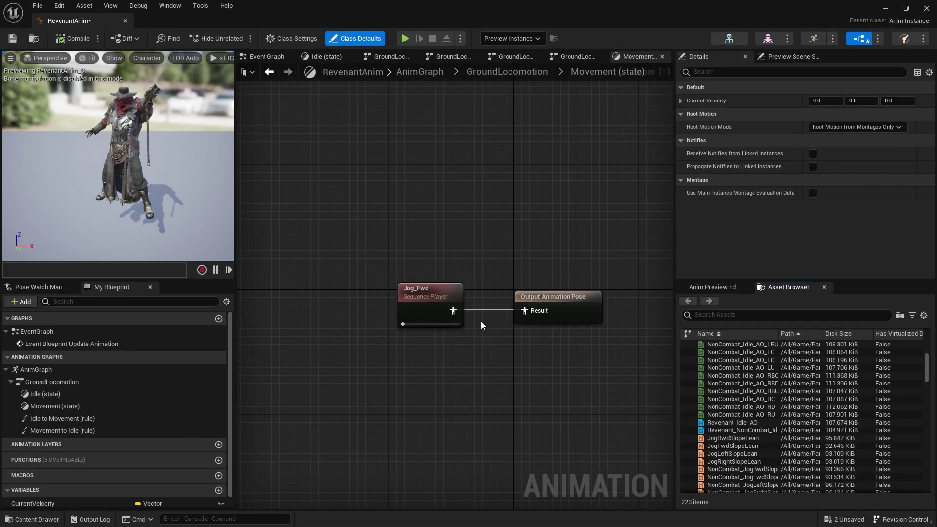
Recenter the Movement state graph and minimize the RevenantAnim blueprint editor
right_drag(555, 259, 497, 221)
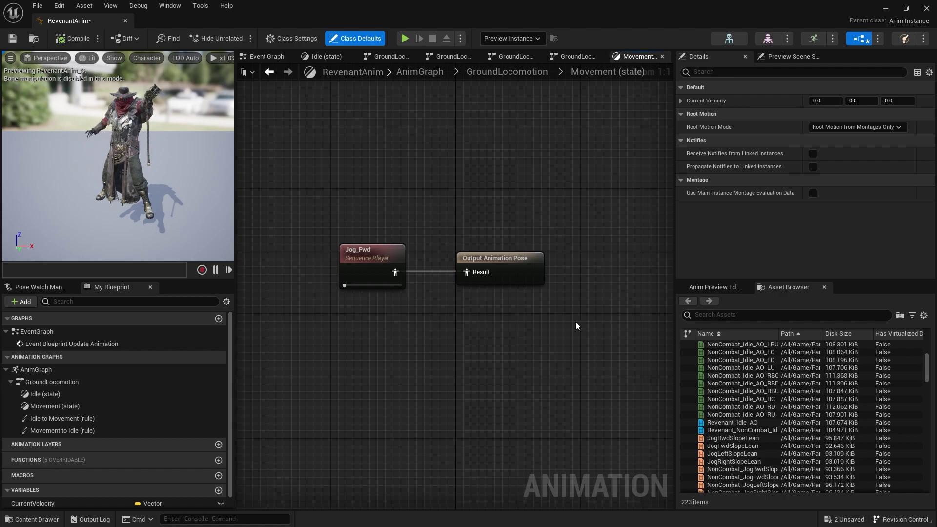
click(885, 9)
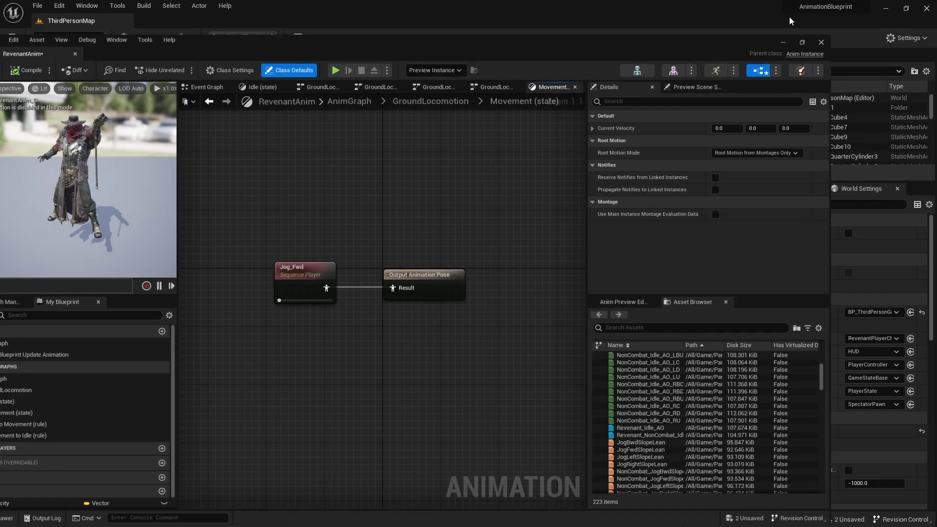
Add a Blend Space on Revenant_Skeleton named MovementBS to Content and open it
click(32, 519)
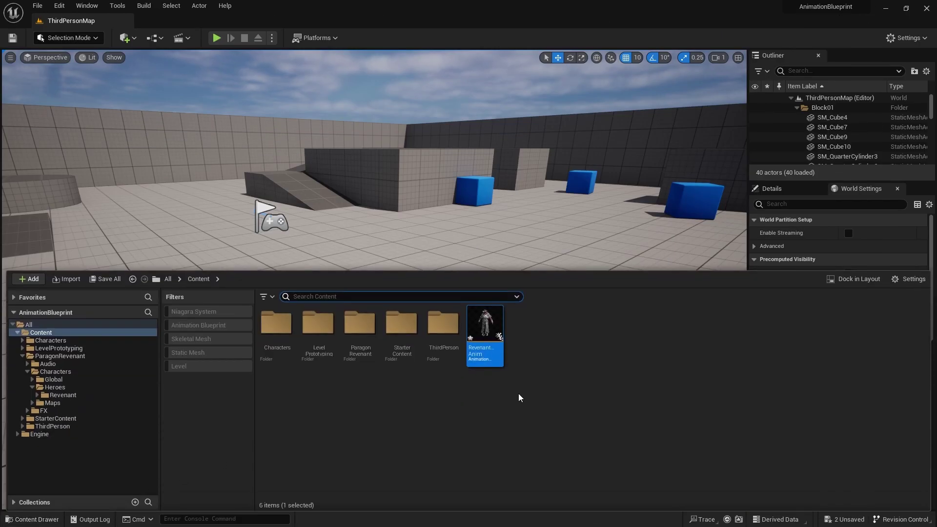
right_click(543, 337)
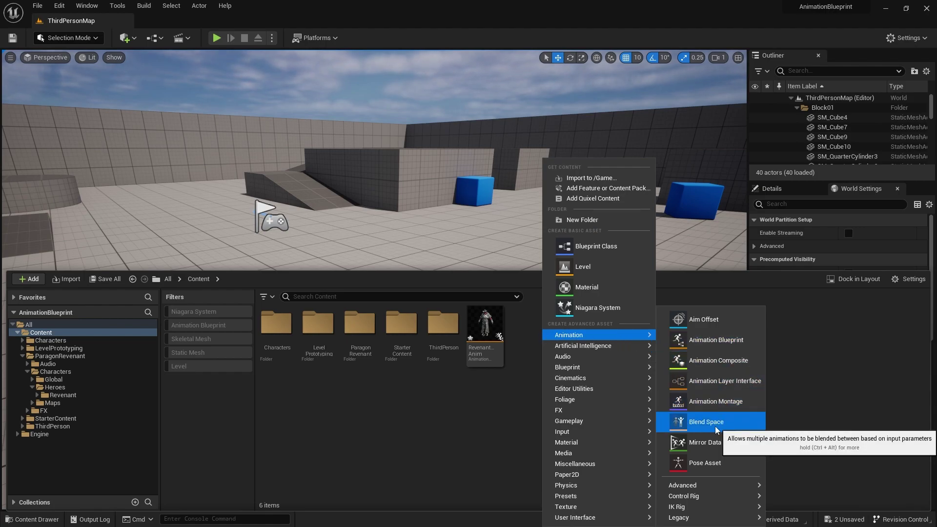
mouse_move(697, 519)
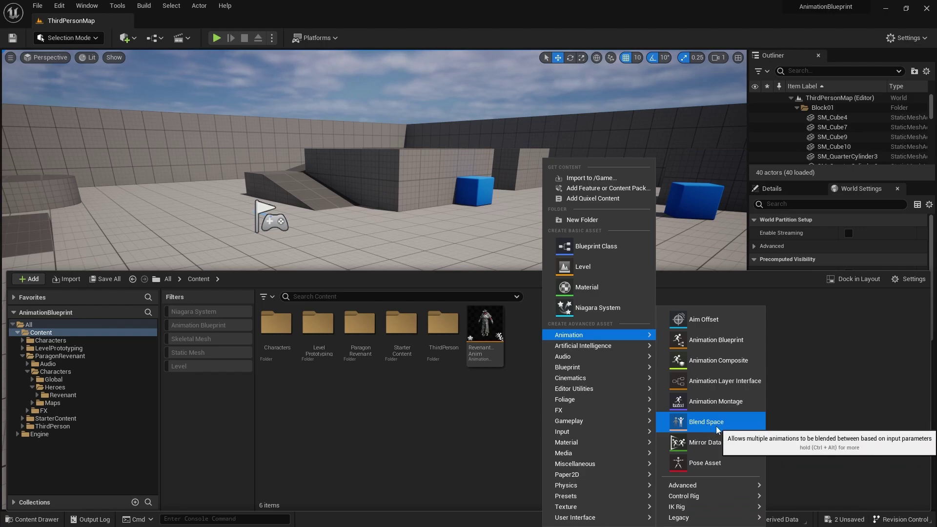
click(704, 429)
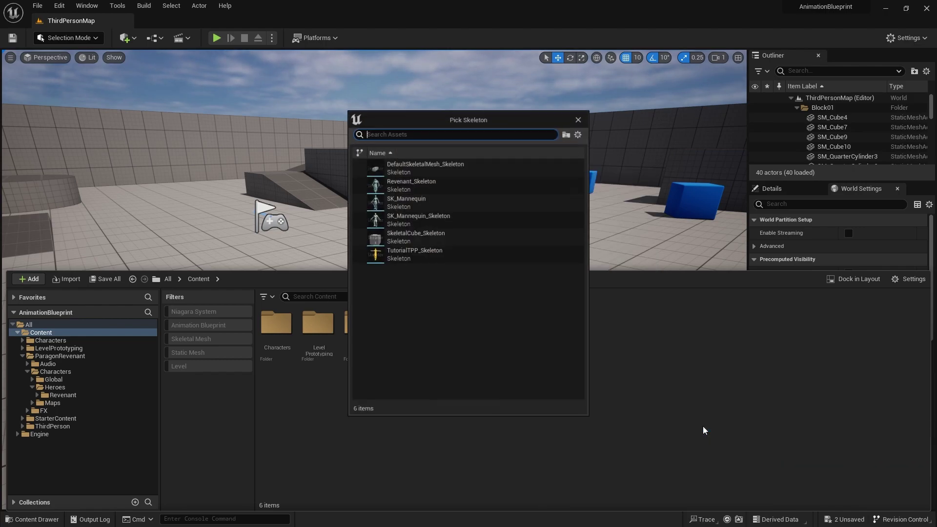
click(408, 187)
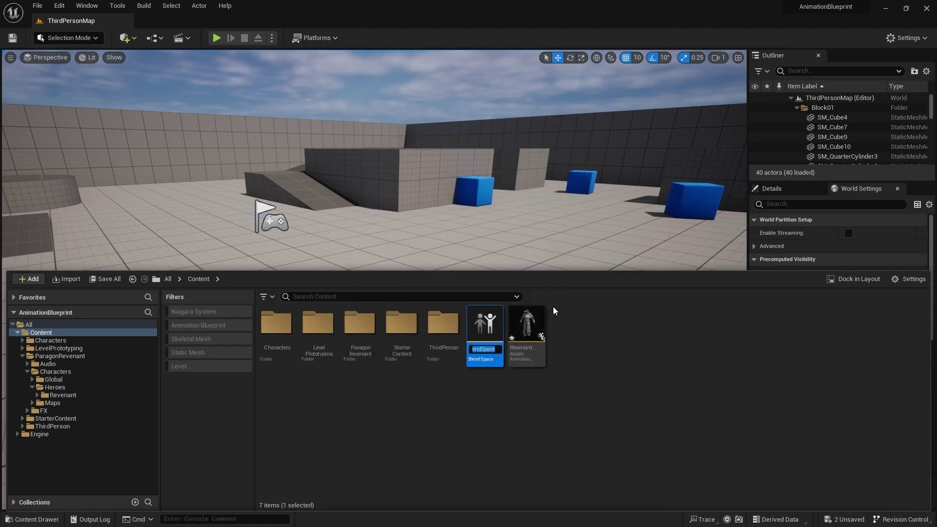
text(Movement)
text(BS)
key(Return)
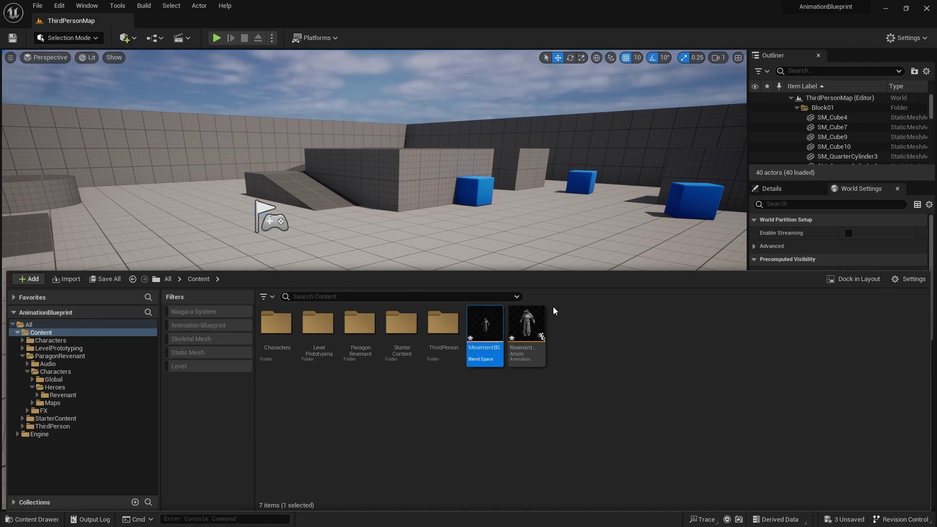
double_click(487, 317)
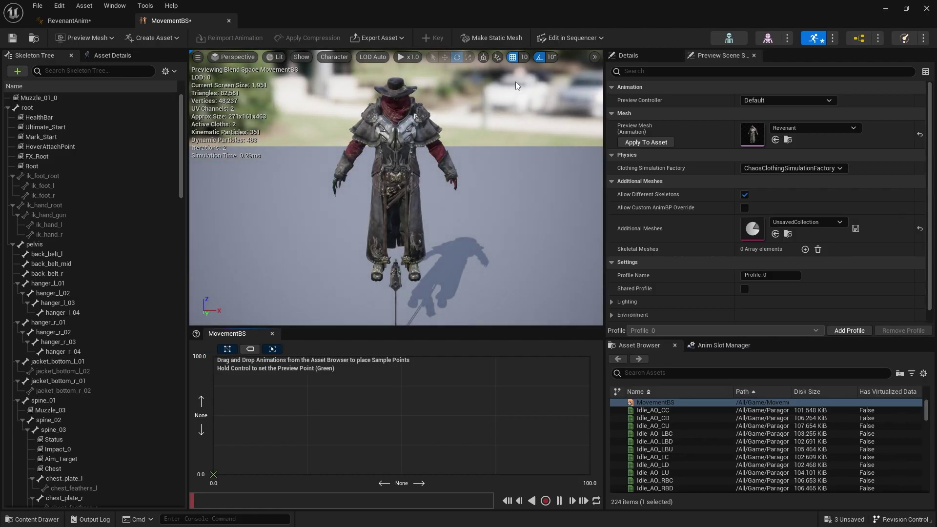
Widen MovementBS's character preview, show Asset Details, and expand the horizontal axis settings
drag(608, 200, 656, 147)
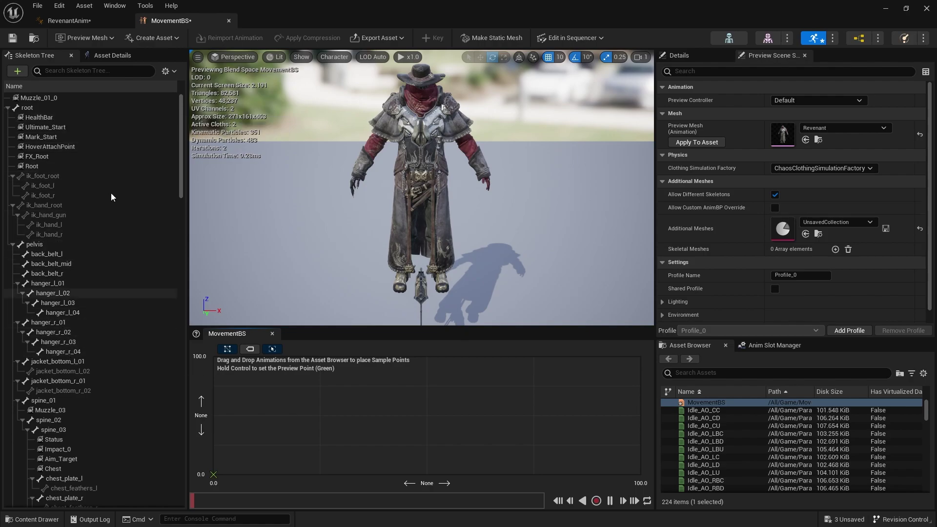
click(111, 57)
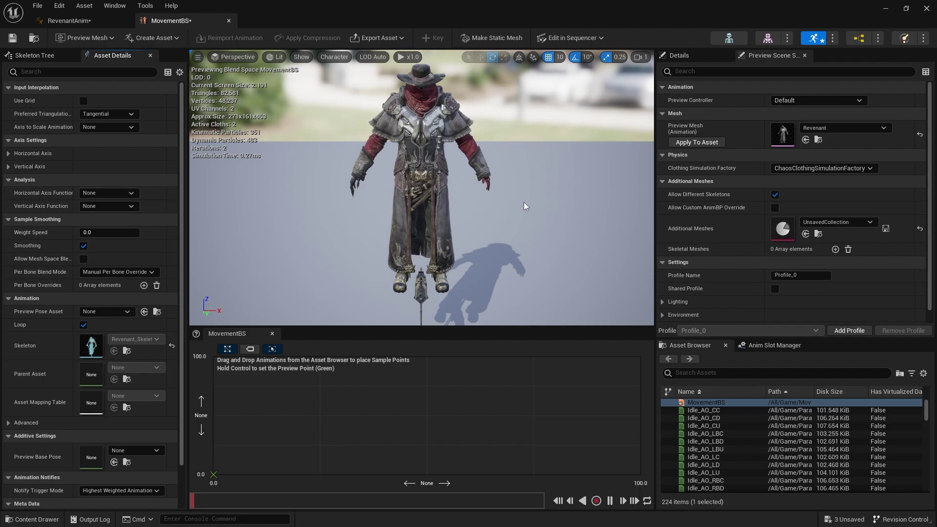
click(689, 57)
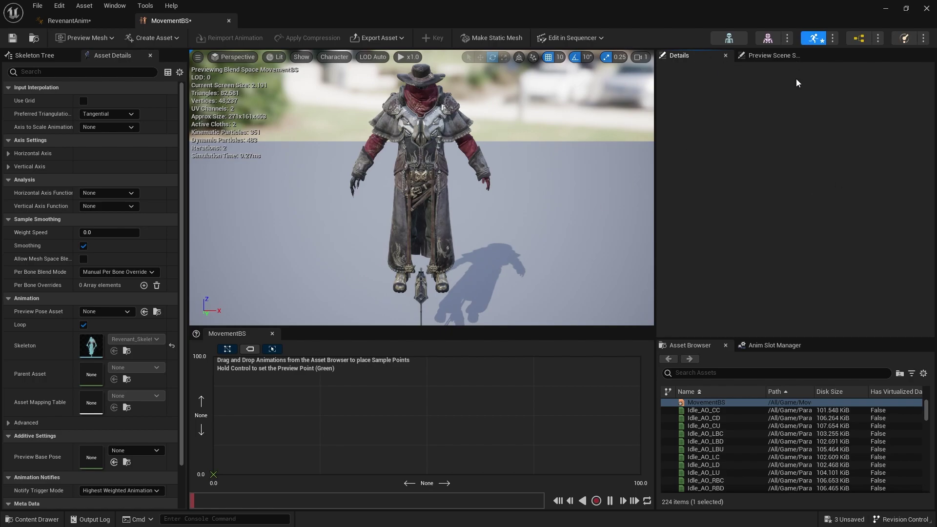
click(765, 58)
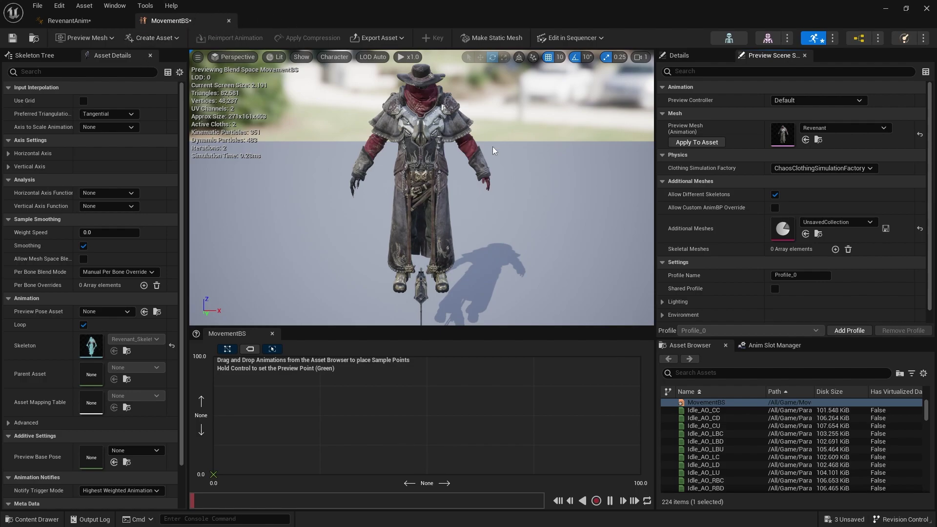
click(13, 154)
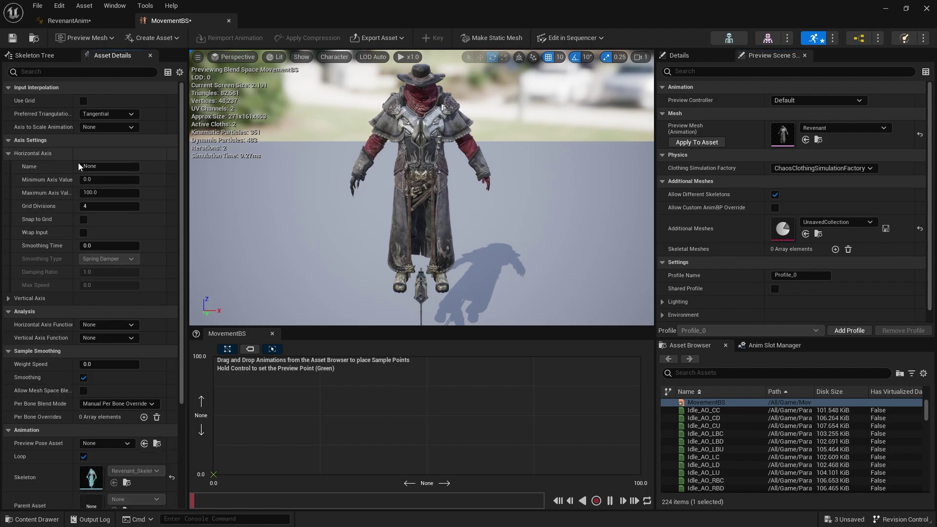
Name the horizontal axis Direction, range -180 to 180, with Snap to Grid enabled
click(98, 166)
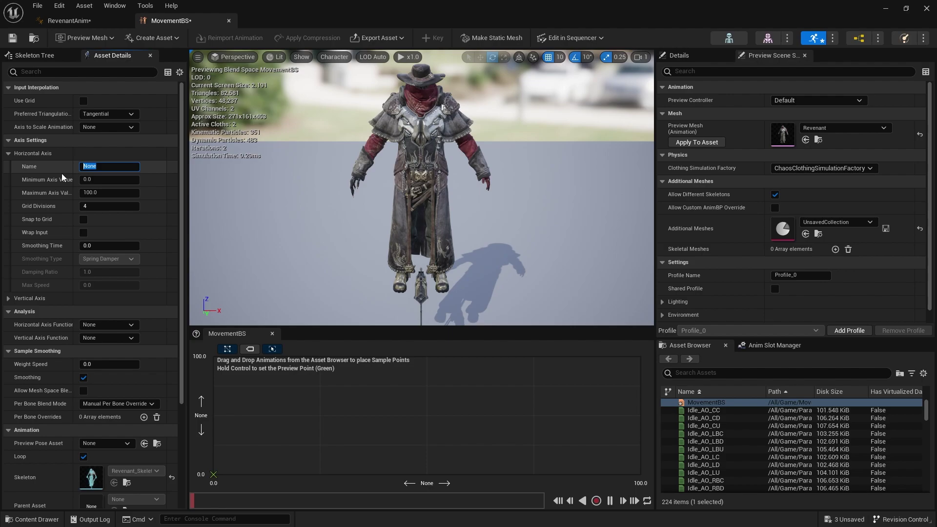
text(Direction)
key(Tab)
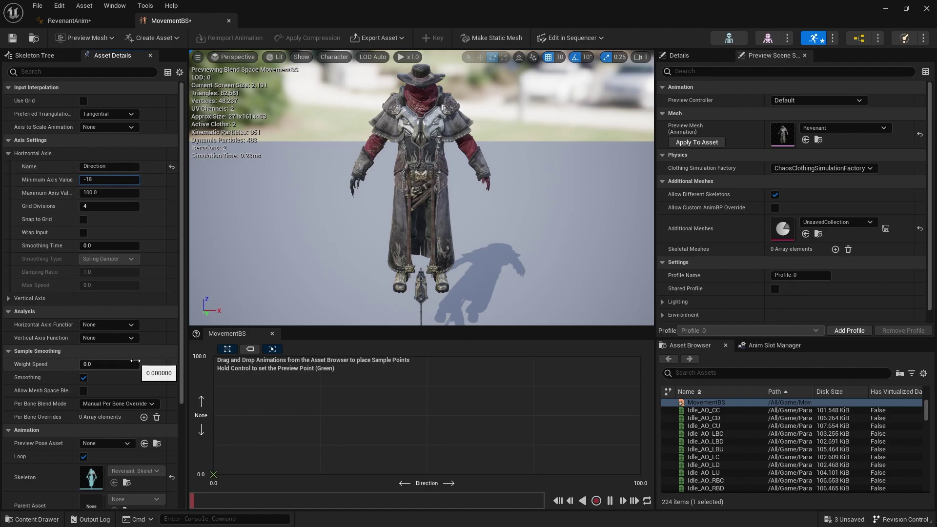
key(Tab)
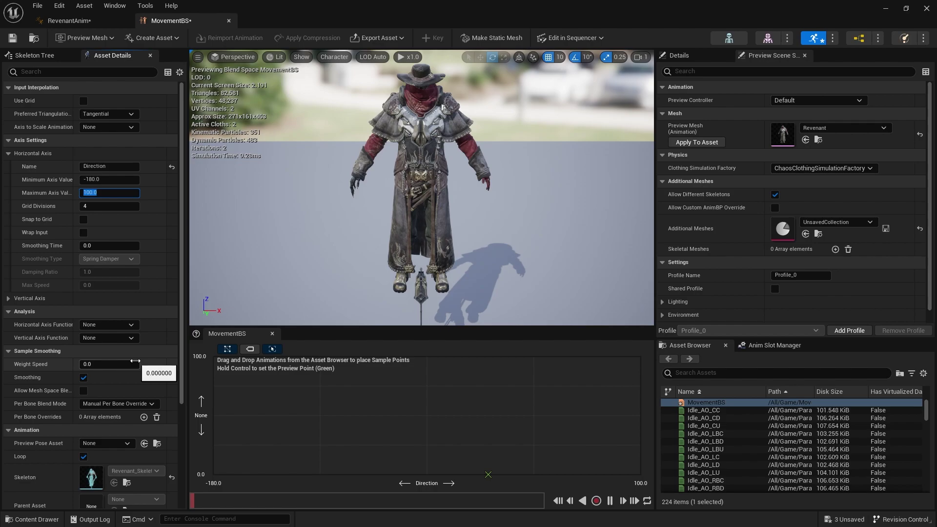
text(180)
key(Return)
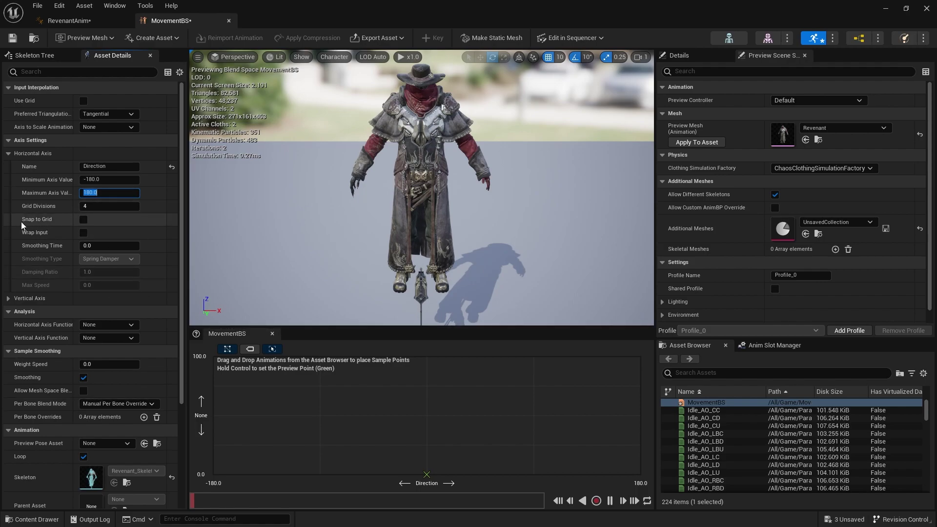
click(82, 220)
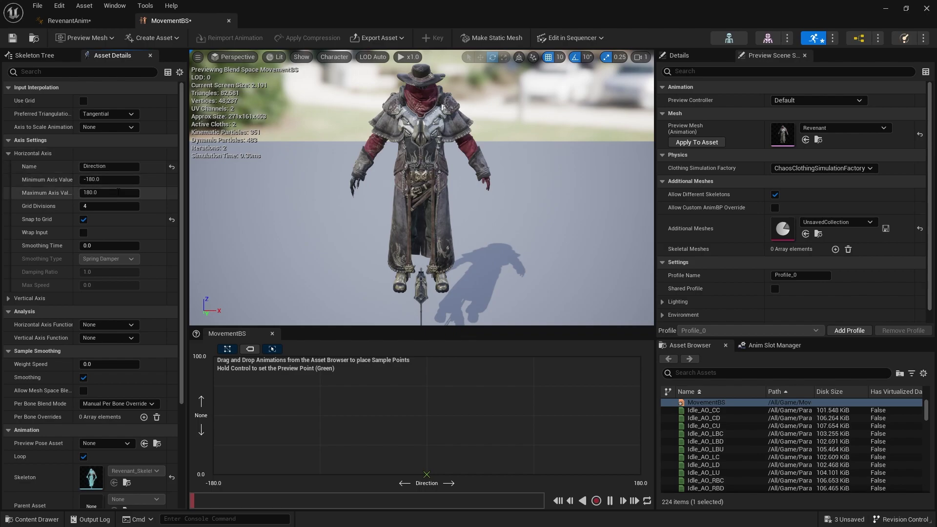
Collapse the horizontal axis settings and select the vertical axis name field
click(8, 153)
click(9, 167)
click(109, 179)
Name the vertical axis Speed and select its Maximum Axis Value field
text(S)
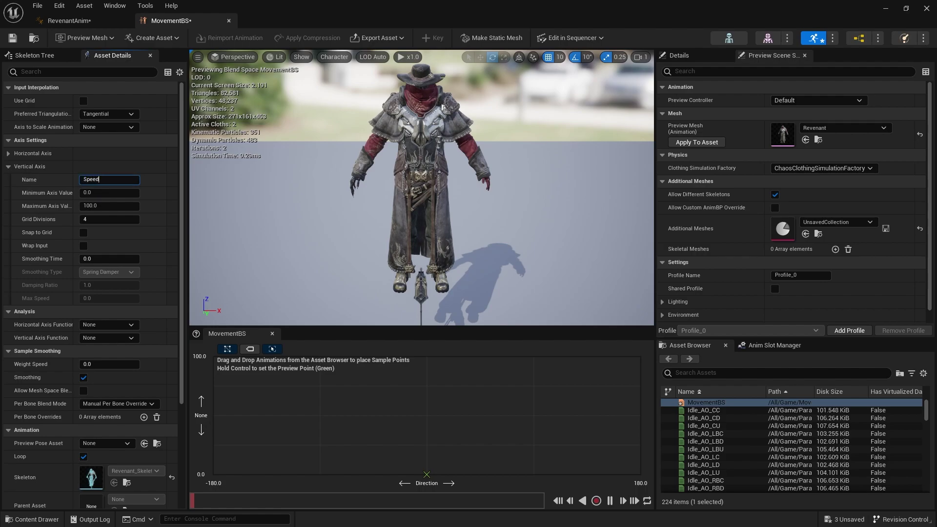
text(peed)
key(Tab)
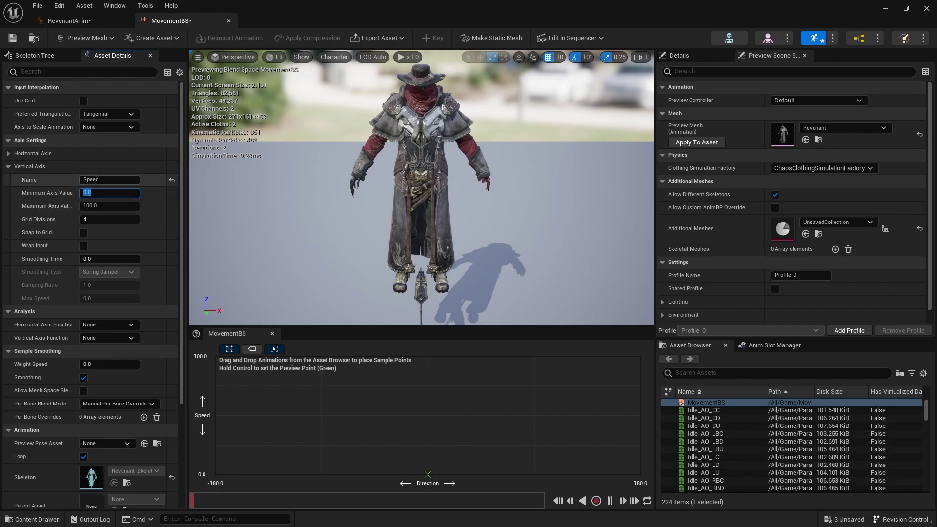
click(112, 206)
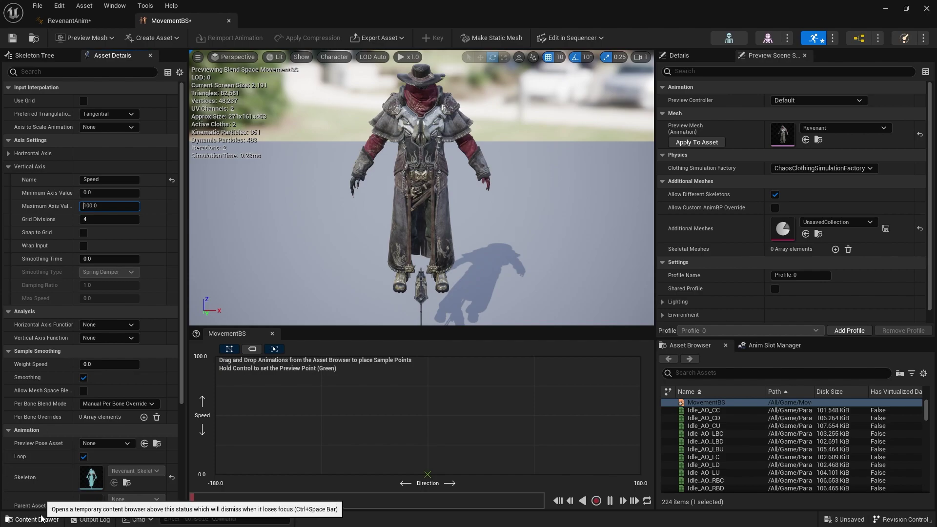
Try Asset Browser searches for 'jog', 'spr', 'fas' and 'tr', then clear the search
click(687, 373)
text(jog)
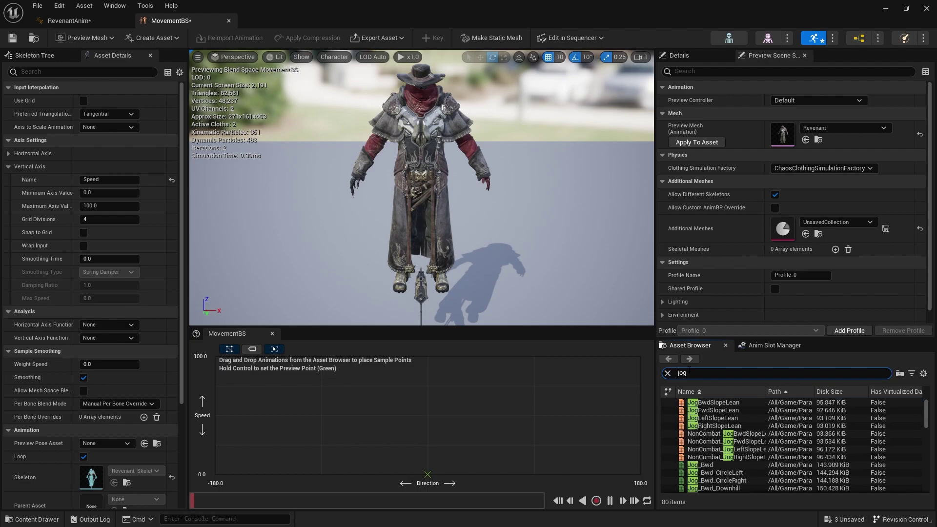
key(BackSpace)
key(BackSpace)
key(BackSpace)
text(spr)
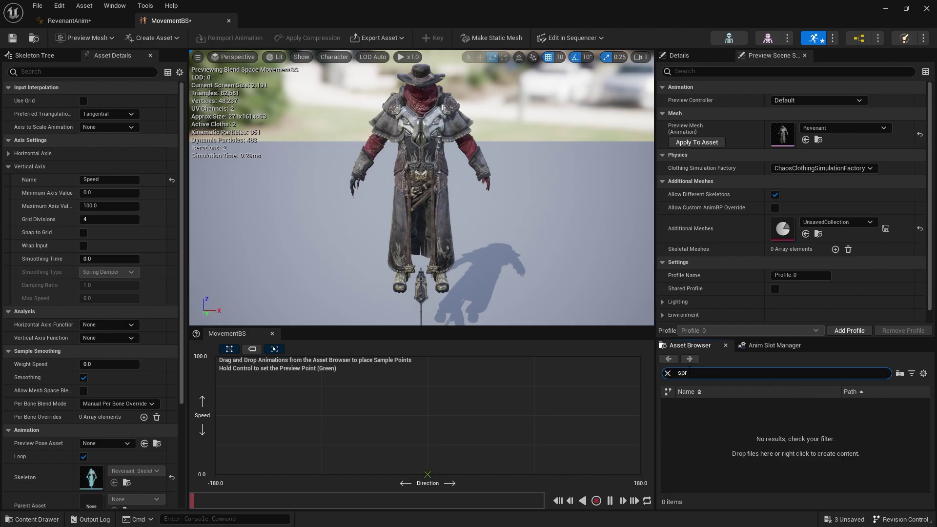
key(BackSpace)
key(BackSpace)
text(fas)
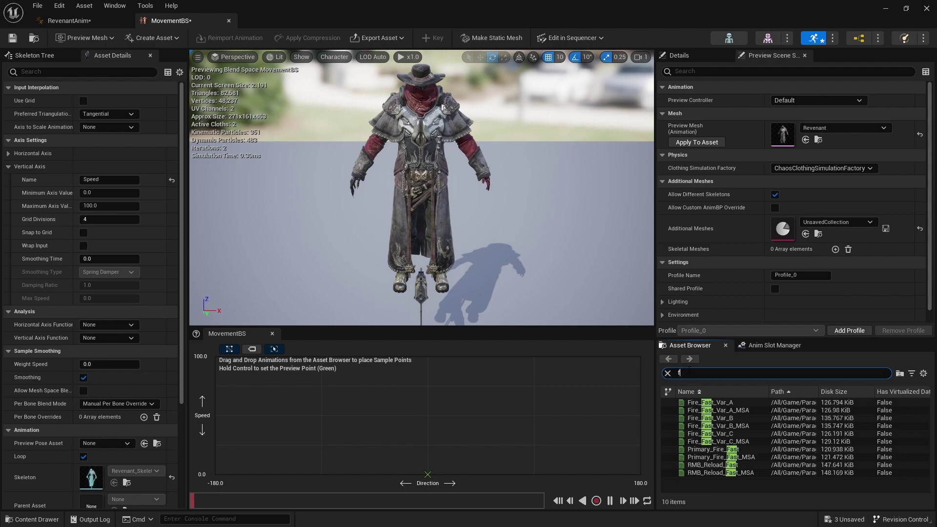
key(BackSpace)
text(trave)
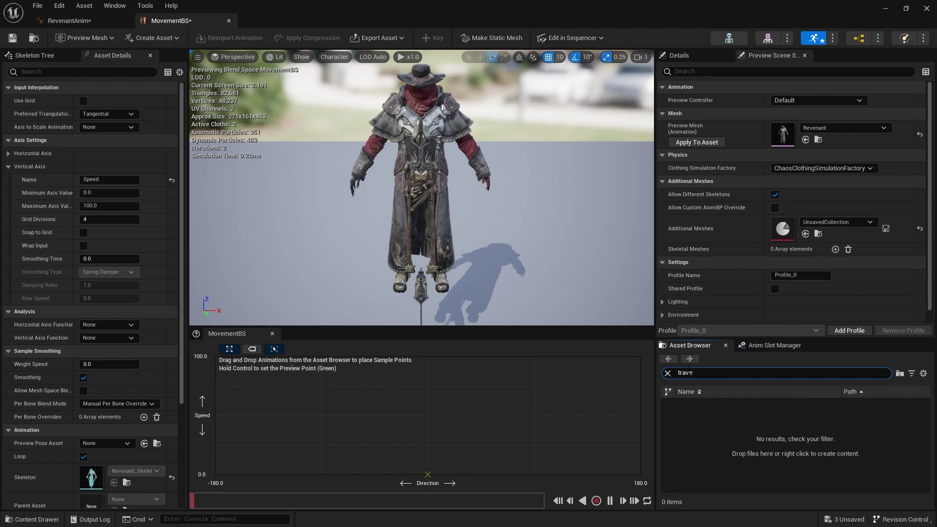
key(BackSpace)
key(BackSpace)
key(BackSpace)
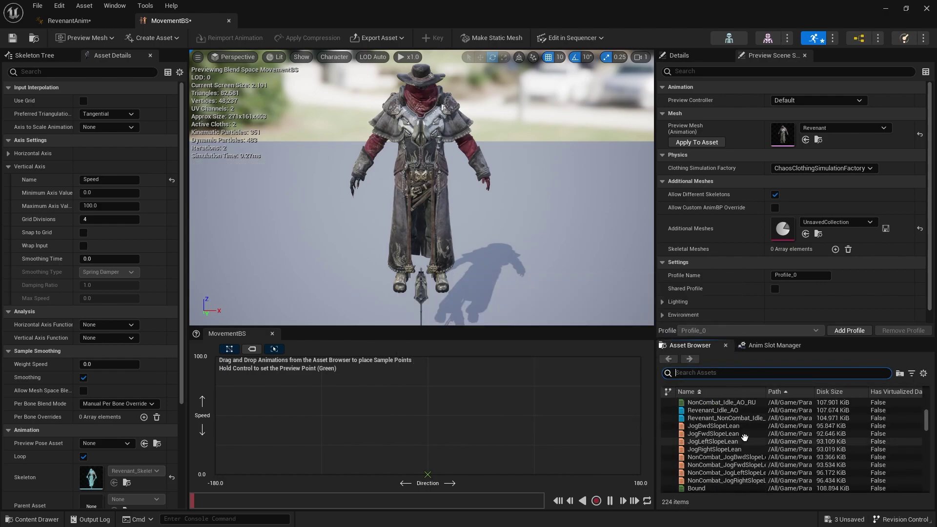
Scroll through the full list of 224 animations looking for jog and idle clips
scroll(744, 436, down, 10)
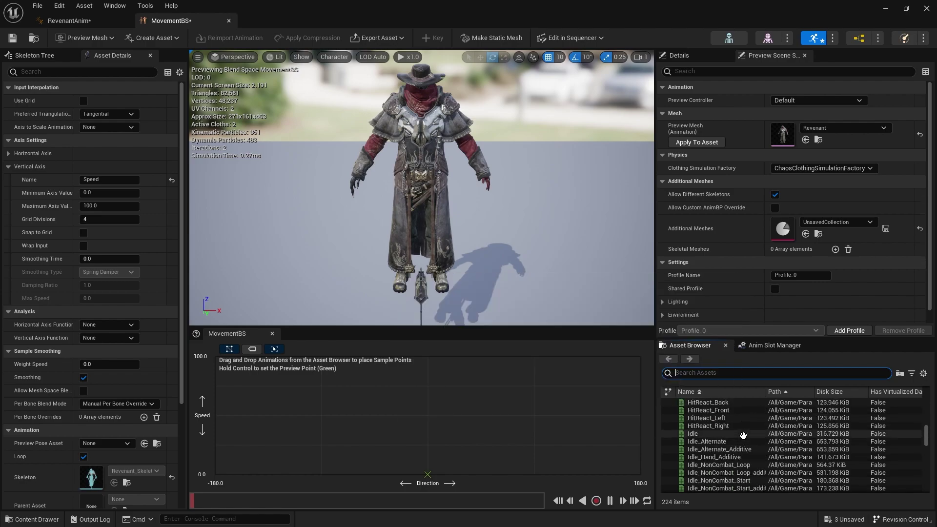
scroll(742, 434, down, 8)
scroll(742, 434, down, 5)
scroll(742, 433, down, 10)
scroll(806, 445, down, 10)
scroll(754, 456, down, 10)
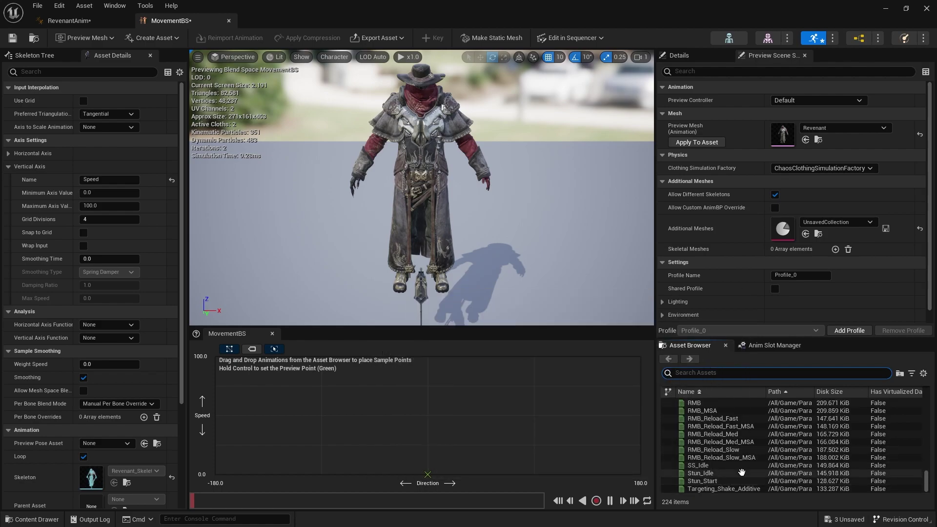
scroll(747, 451, up, 2)
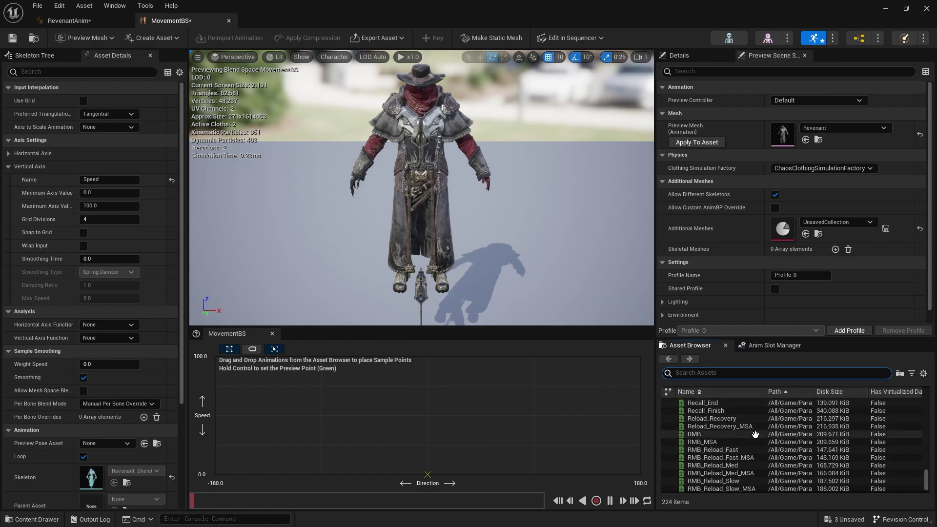
scroll(755, 434, up, 4)
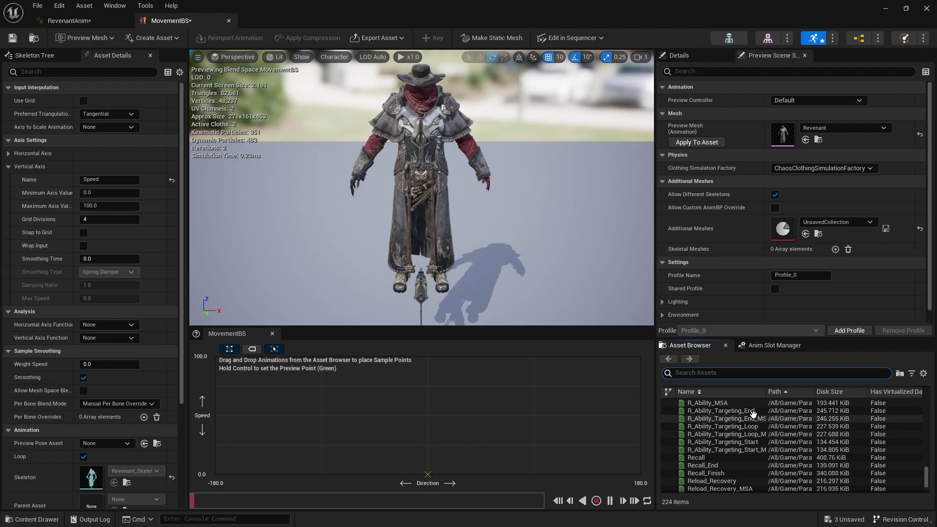
scroll(751, 420, up, 6)
scroll(748, 427, up, 8)
scroll(742, 467, up, 6)
scroll(871, 429, up, 3)
scroll(818, 420, up, 6)
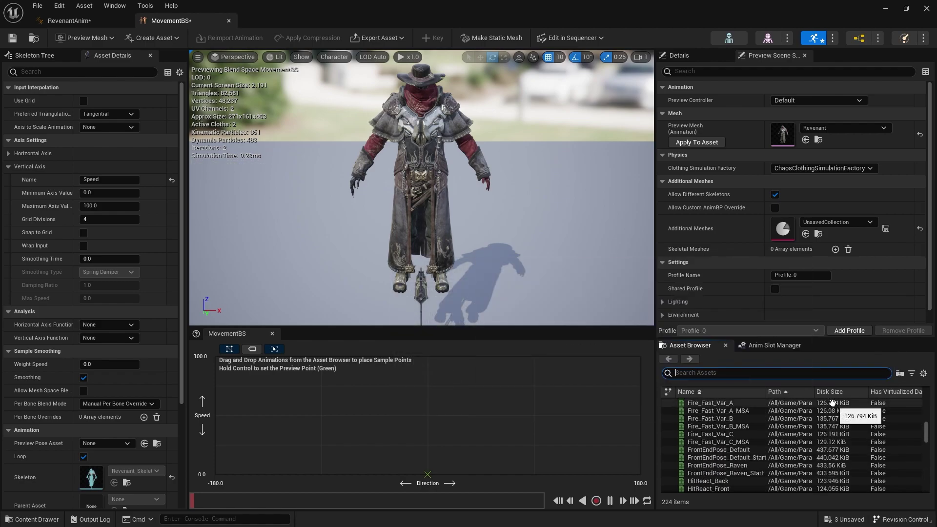
scroll(828, 401, up, 5)
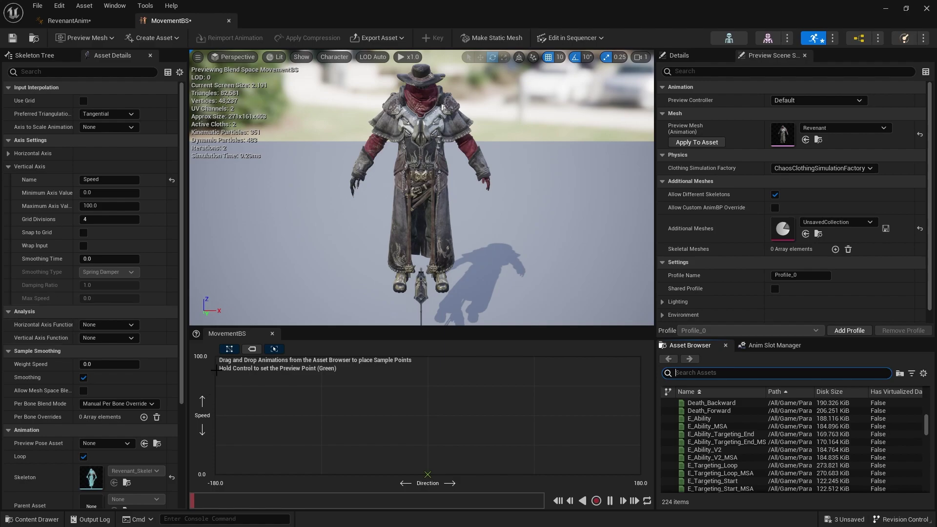
Set the Speed maximum to 600 and check RevenantPlayerCharacter's 600 cm/s walk speed
click(107, 206)
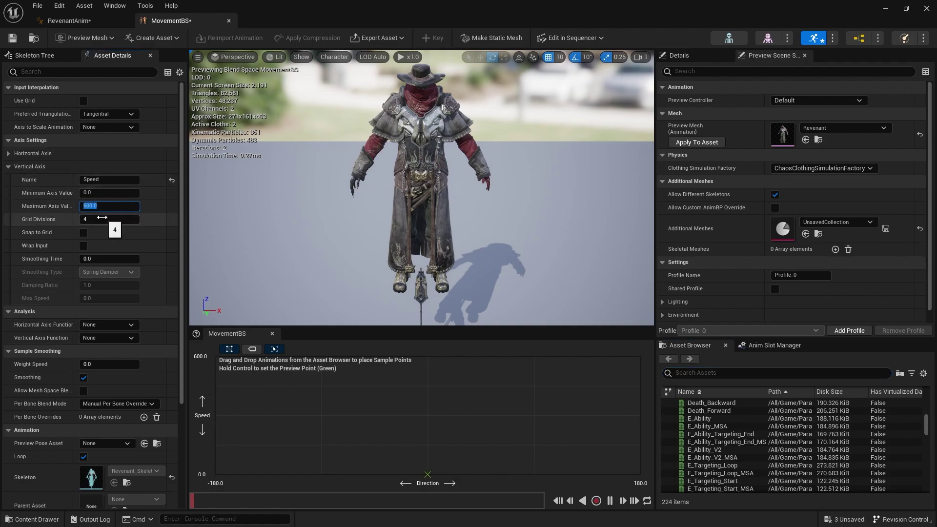
click(32, 518)
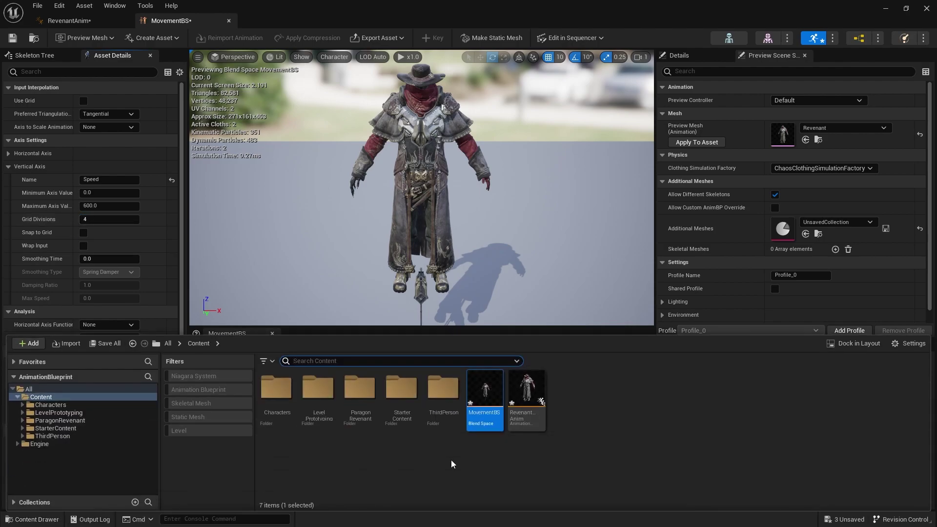
double_click(360, 389)
double_click(327, 389)
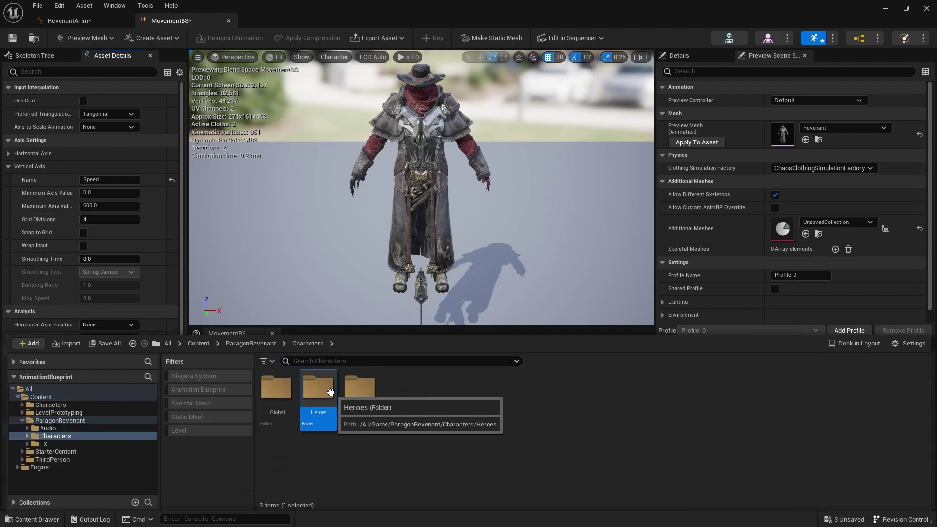
double_click(330, 392)
double_click(276, 388)
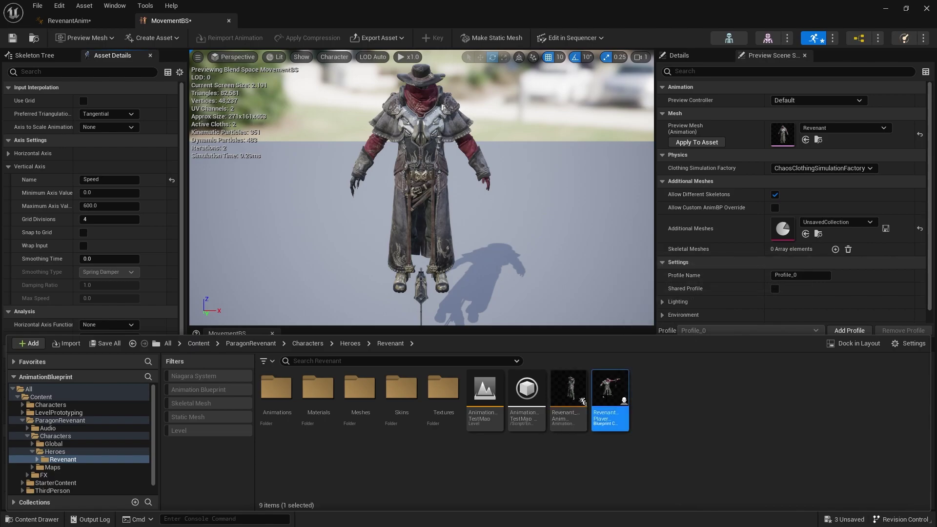
double_click(610, 390)
click(105, 163)
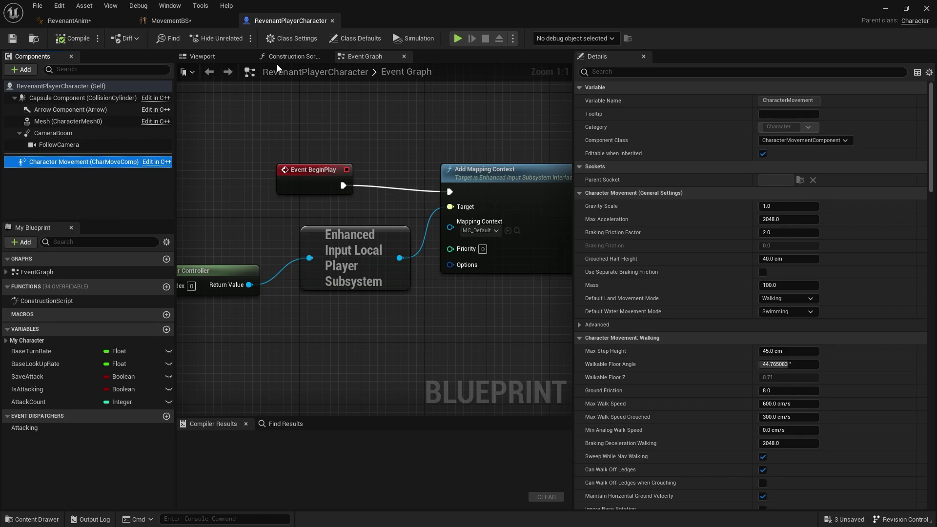
Close the RevenantPlayerCharacter blueprint tab to get back to MovementBS
click(332, 20)
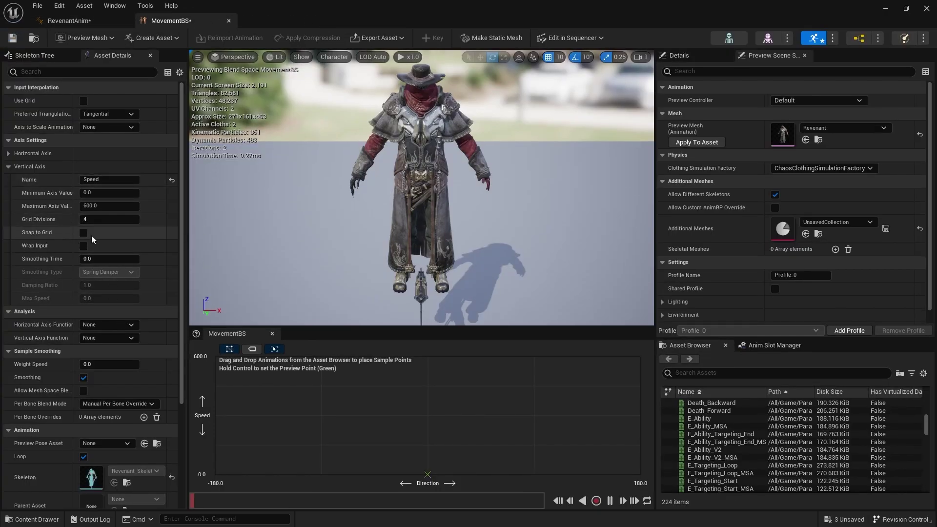
Search 'jog' and place Jog_Fwd on the grid at Direction 0, Speed 600
click(8, 167)
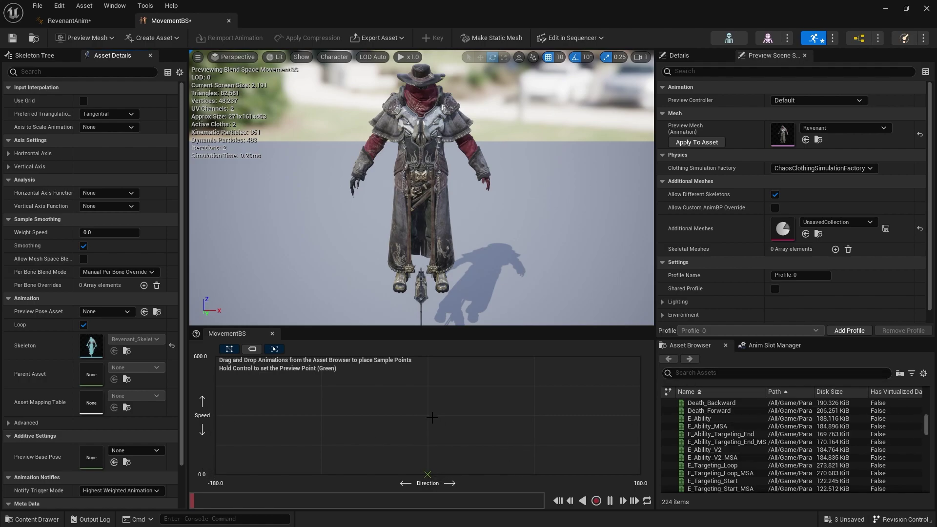
click(744, 376)
text(jog)
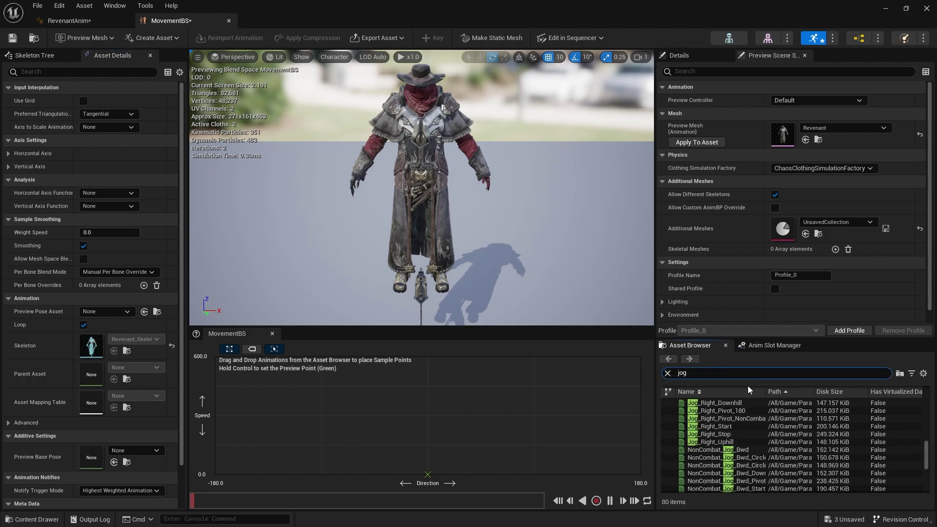
scroll(737, 442, up, 3)
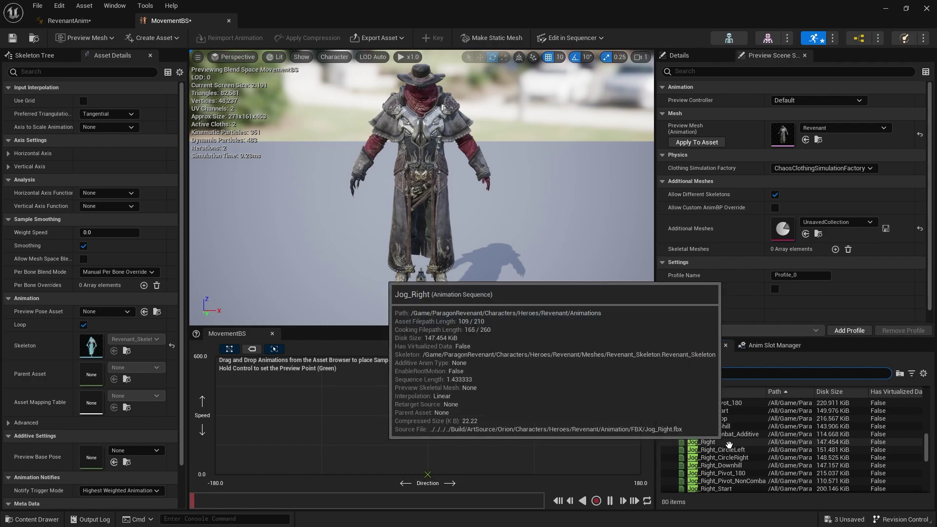
scroll(737, 442, up, 5)
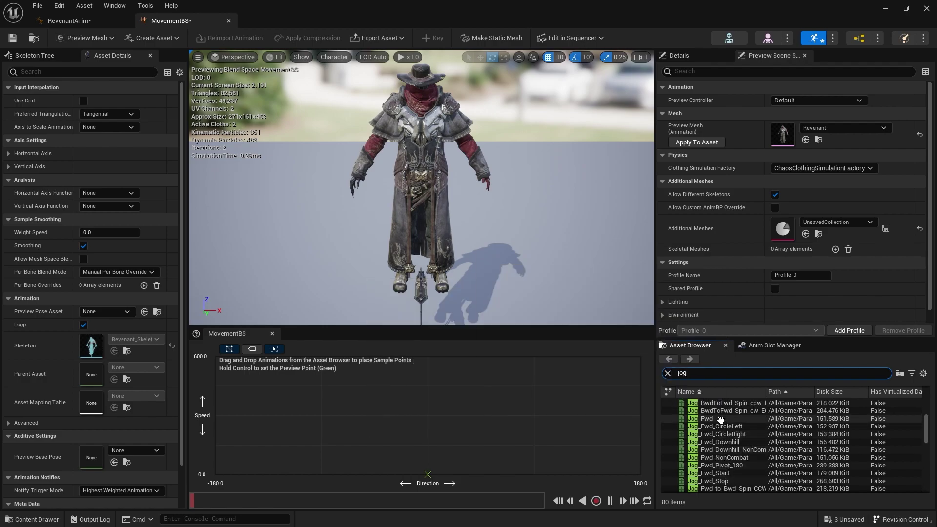
drag(712, 418, 439, 359)
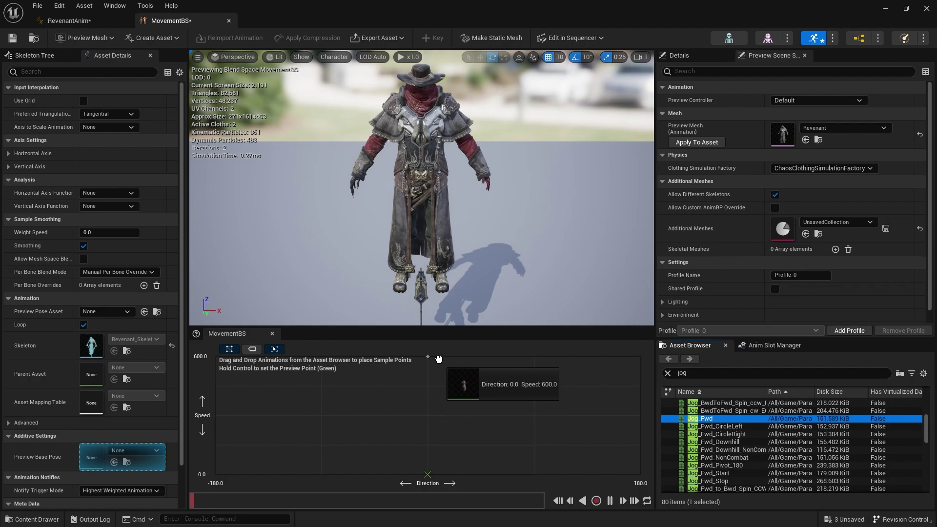
mouse_move(432, 370)
mouse_down()
mouse_move(428, 475)
mouse_move(428, 361)
mouse_move(225, 361)
mouse_move(427, 356)
mouse_up()
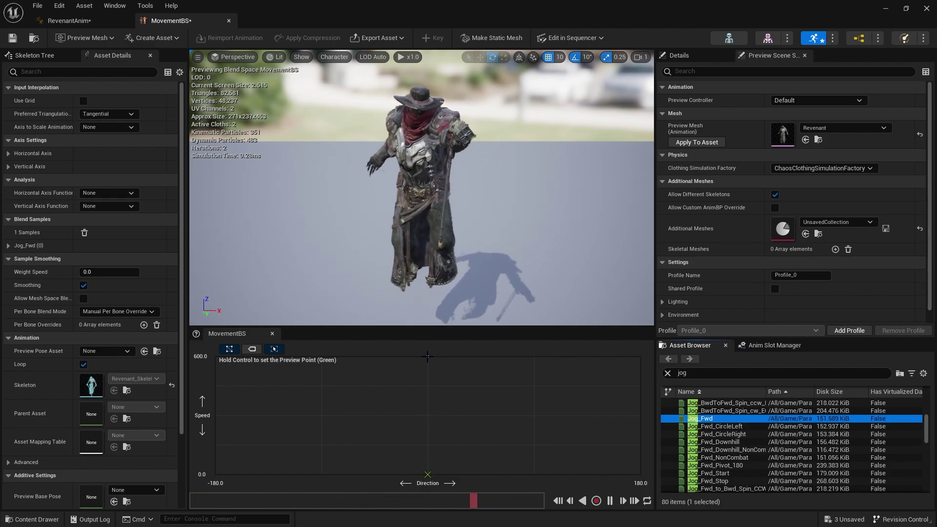
mouse_move(427, 357)
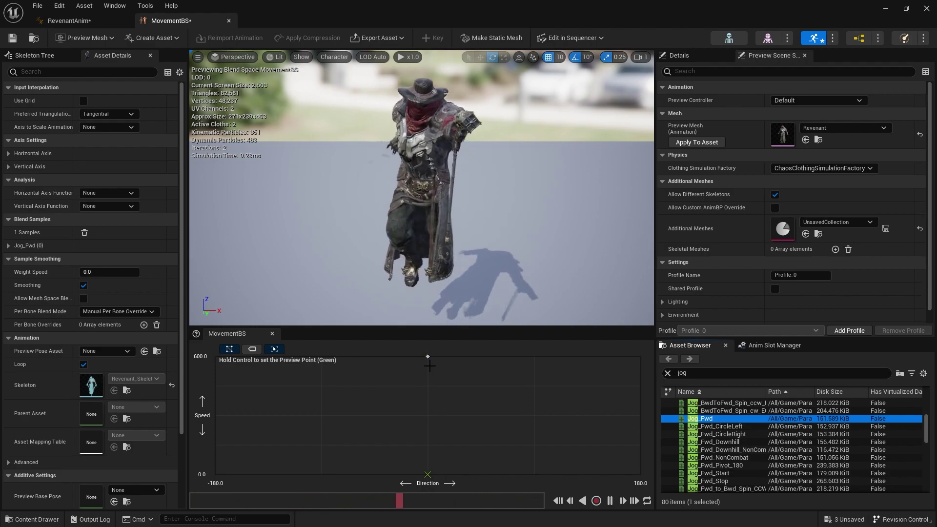
Place the Jog_Left sample on the grid at Direction -90, Speed 600
scroll(721, 447, down, 2)
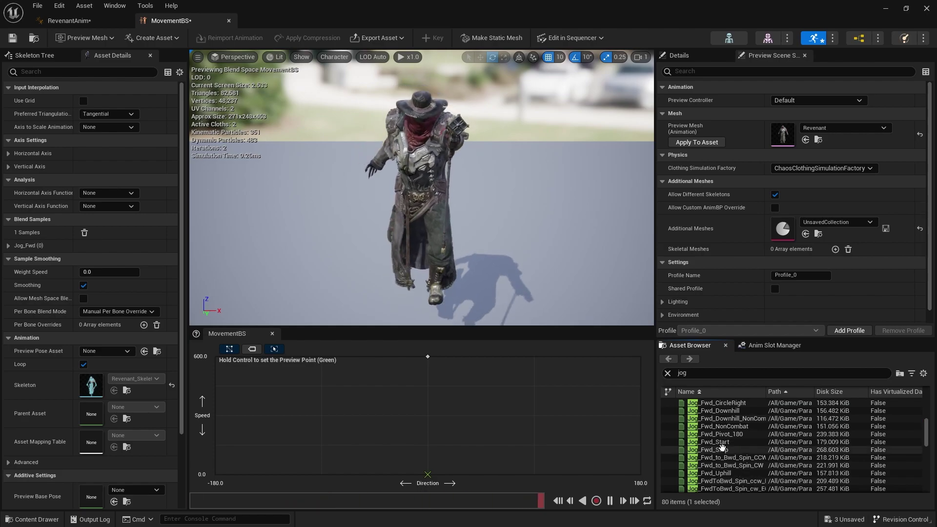
mouse_move(722, 447)
scroll(722, 448, up, 5)
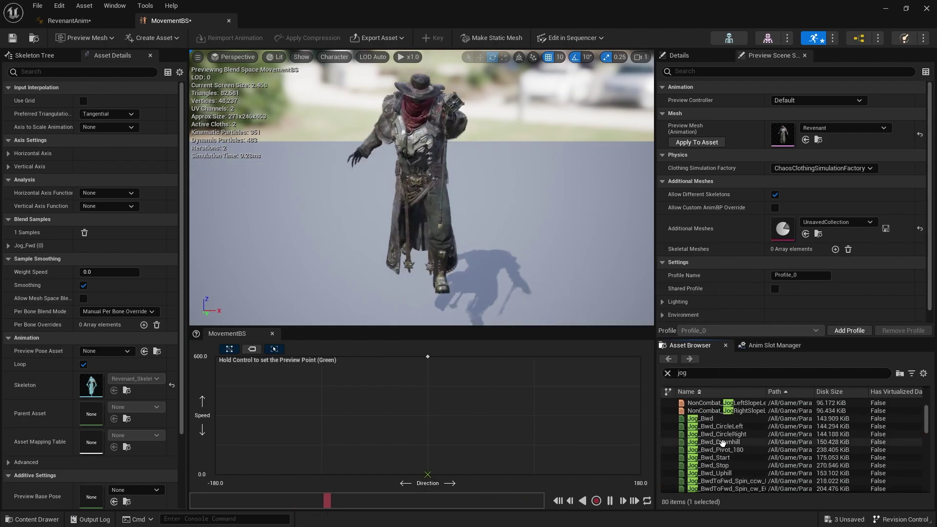
scroll(722, 443, down, 6)
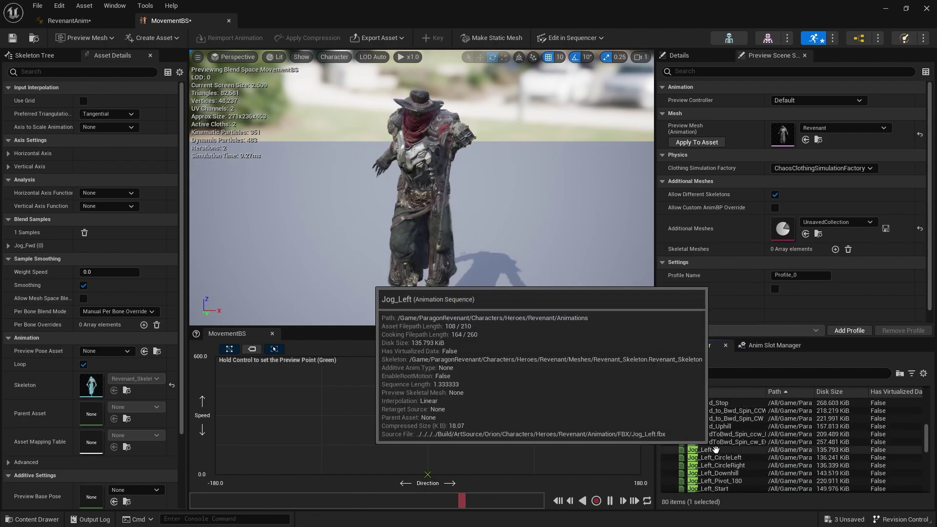
click(690, 448)
drag(690, 445, 322, 357)
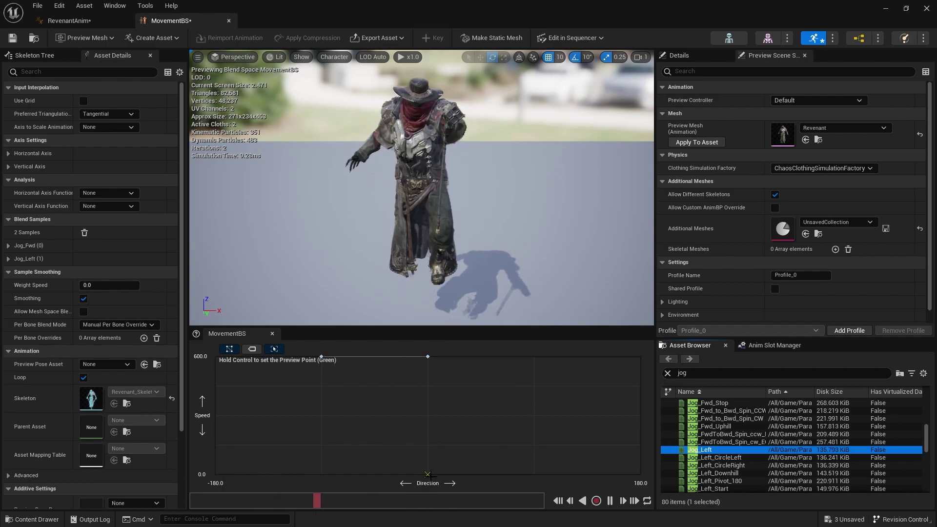
Preview the blend between Jog_Fwd and Jog_Left with the preview point at forward and leftward directions
key(ctrl)
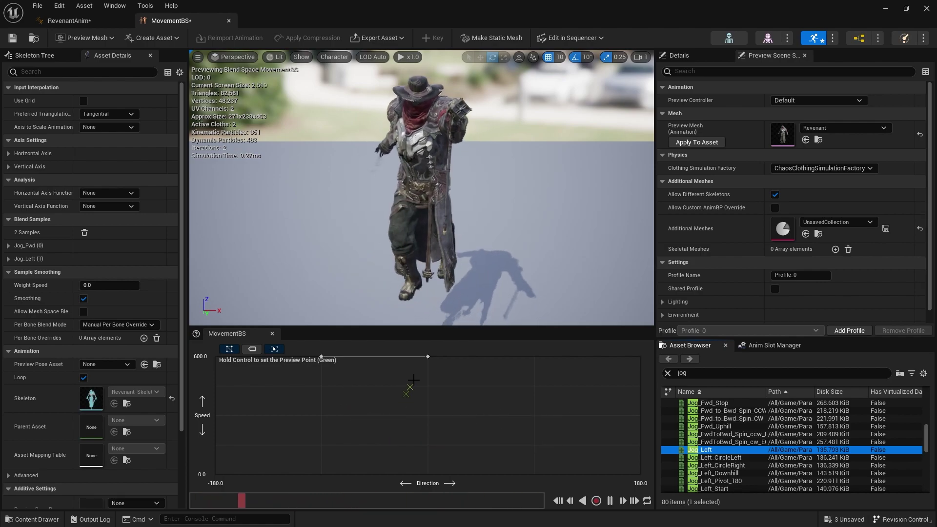
key(ctrl)
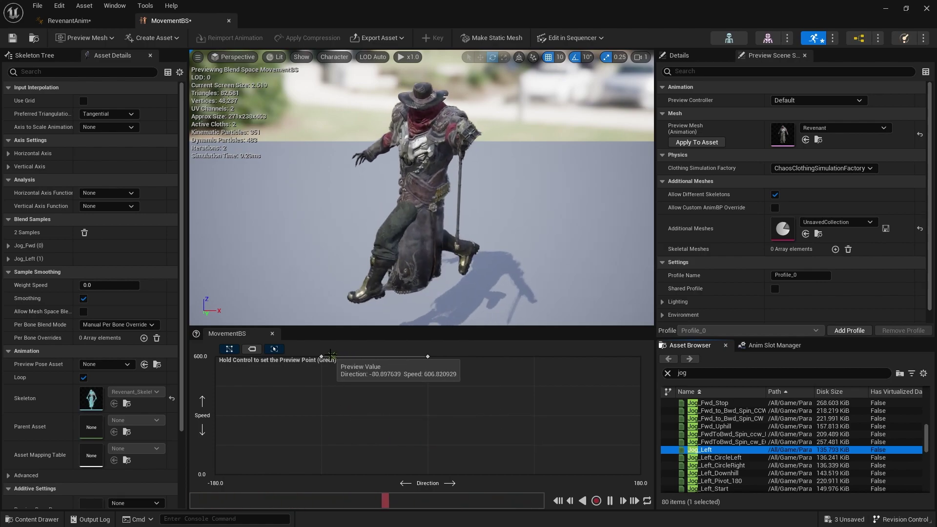
key(ctrl)
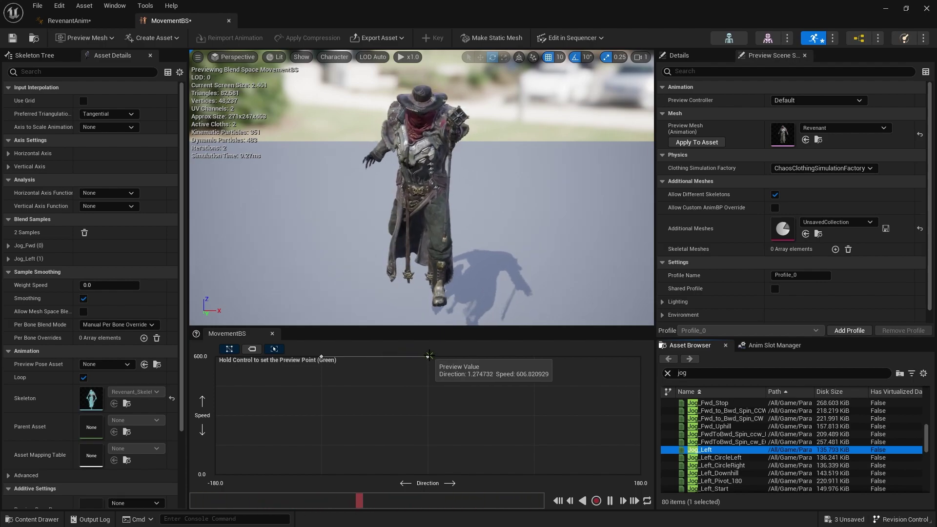
key(ctrl)
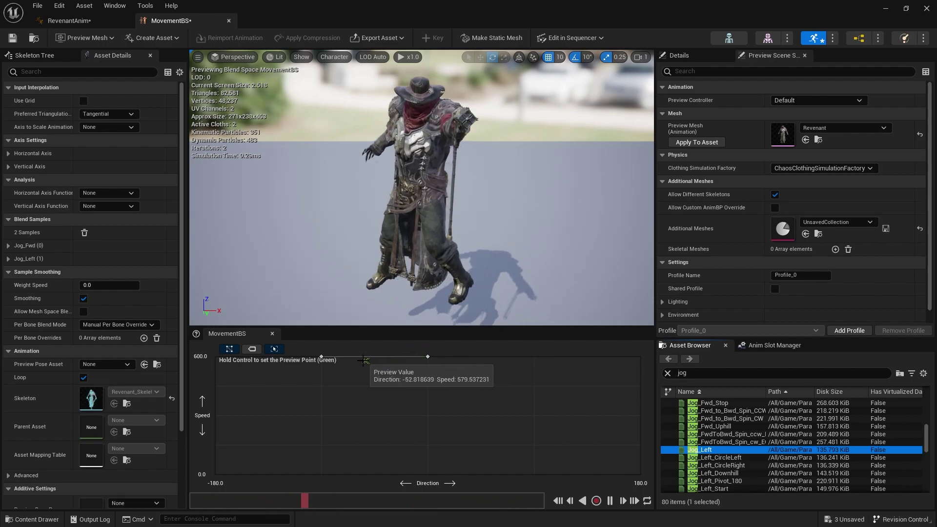
key(ctrl)
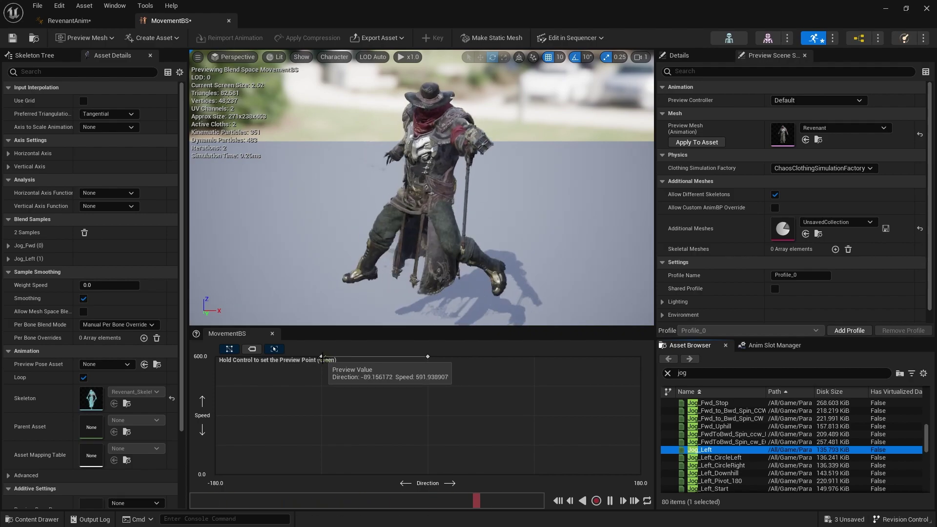
key(ctrl)
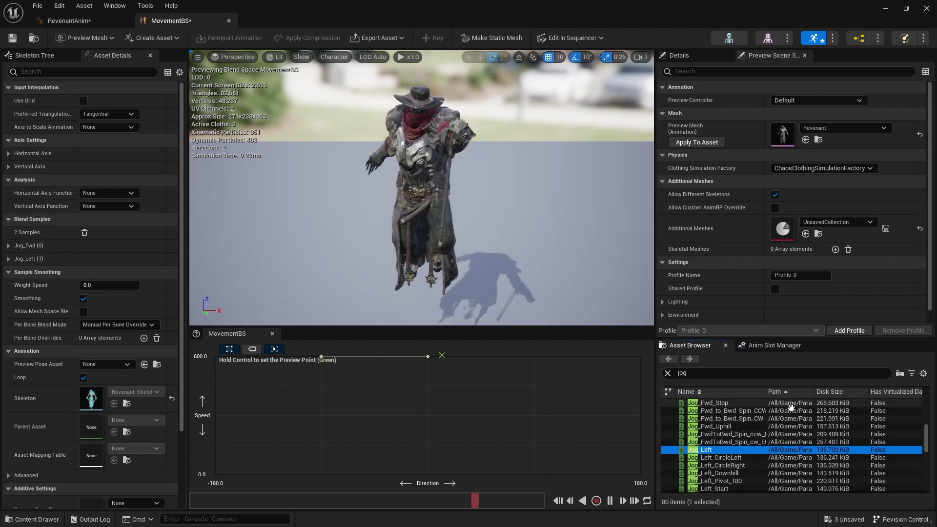
scroll(761, 429, down, 3)
Add Jog_Right at Direction 90 and Jog_Bwd at Directions -180 and 180, all at Speed 600
click(717, 456)
drag(717, 454, 533, 356)
scroll(732, 475, down, 1)
scroll(733, 476, up, 10)
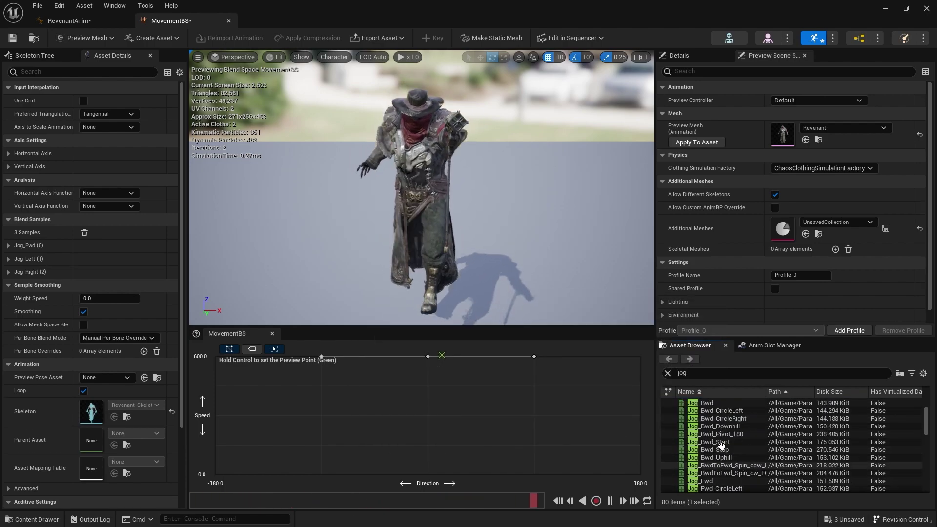
scroll(721, 446, up, 1)
drag(702, 418, 233, 360)
drag(654, 389, 640, 357)
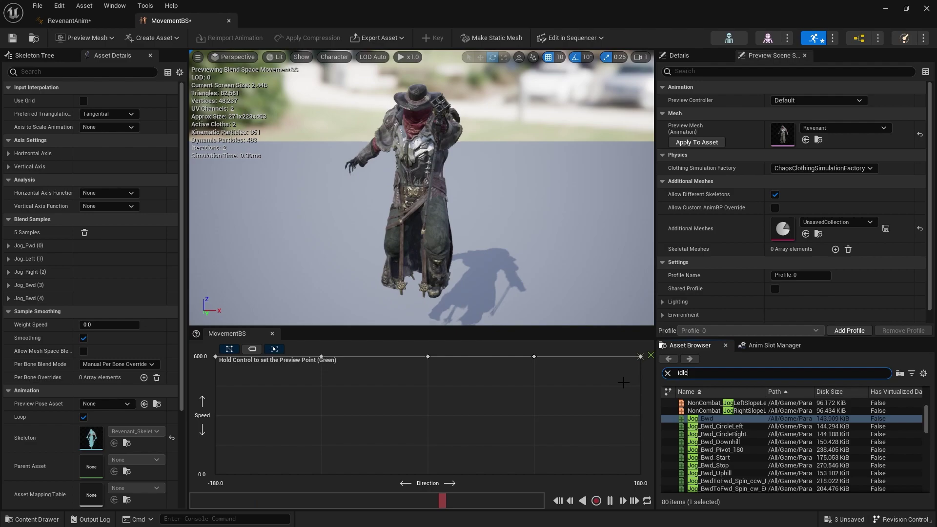
Place Idle samples at Speed 0 on Directions 0, 180 and -180, then preview idle-to-jog blending
scroll(693, 420, down, 6)
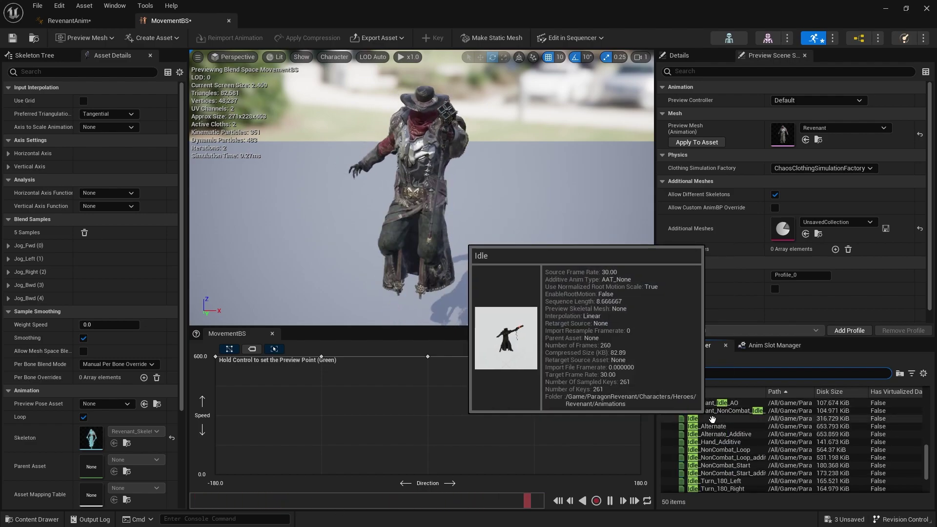
scroll(712, 420, up, 2)
drag(692, 433, 428, 474)
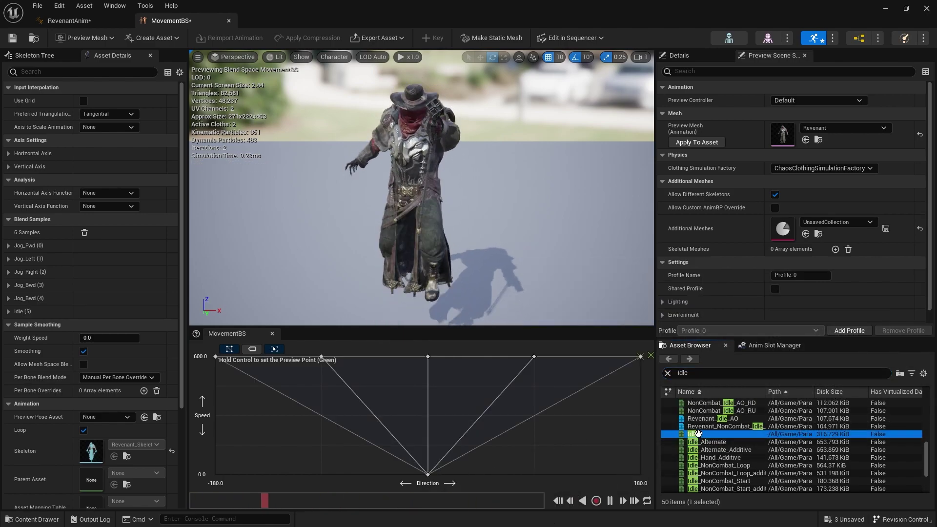
drag(698, 434, 640, 473)
drag(454, 434, 253, 469)
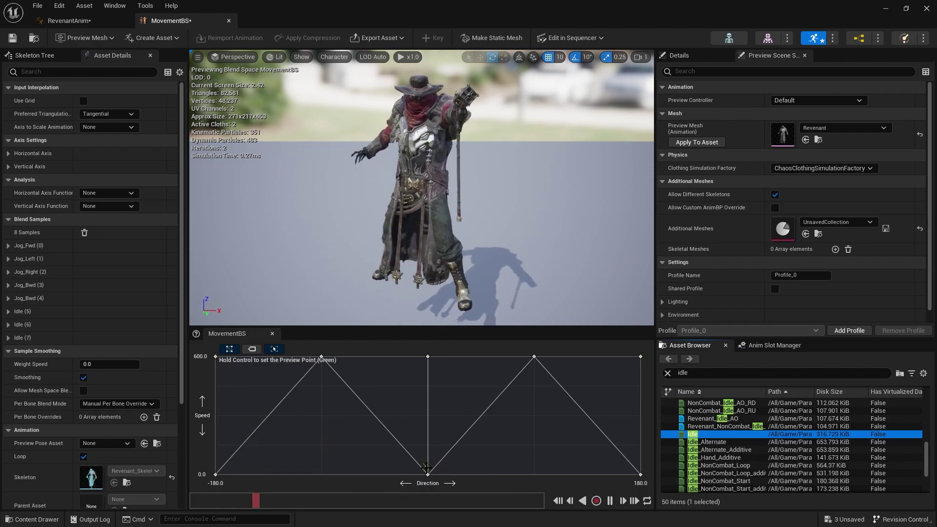
ctrl+drag(428, 473, 424, 419)
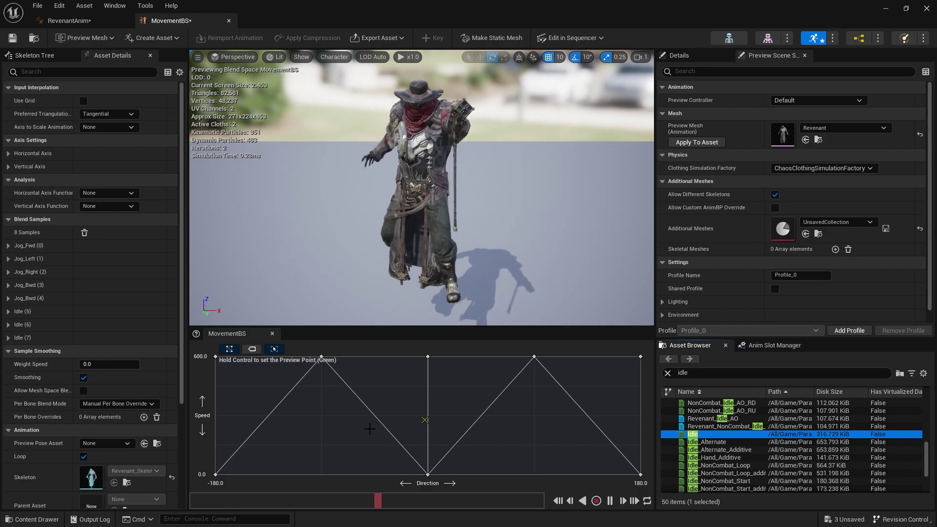
drag(428, 358, 438, 389)
key(ctrl+z)
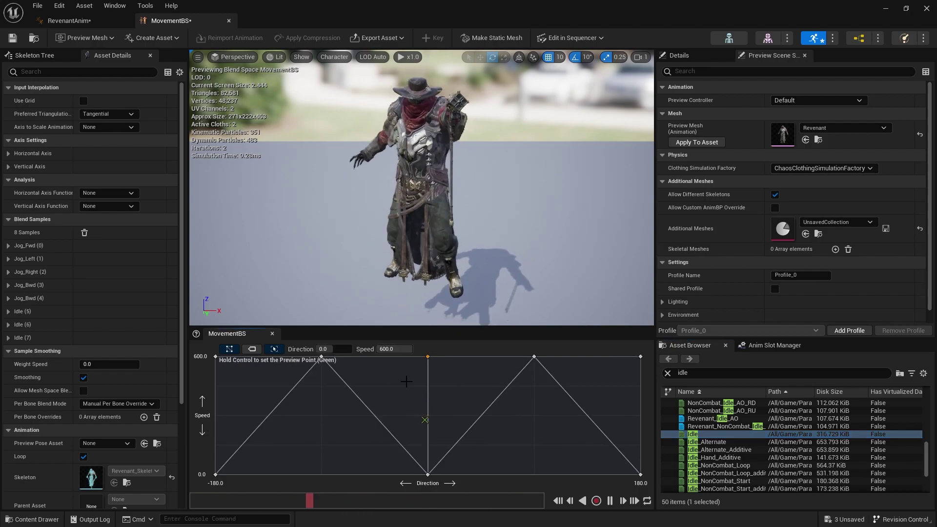
right_click(428, 356)
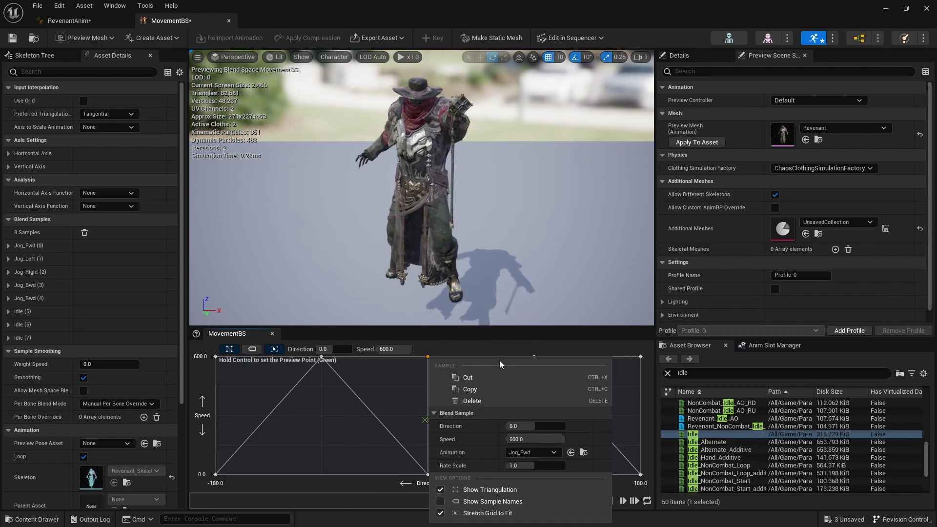
click(460, 333)
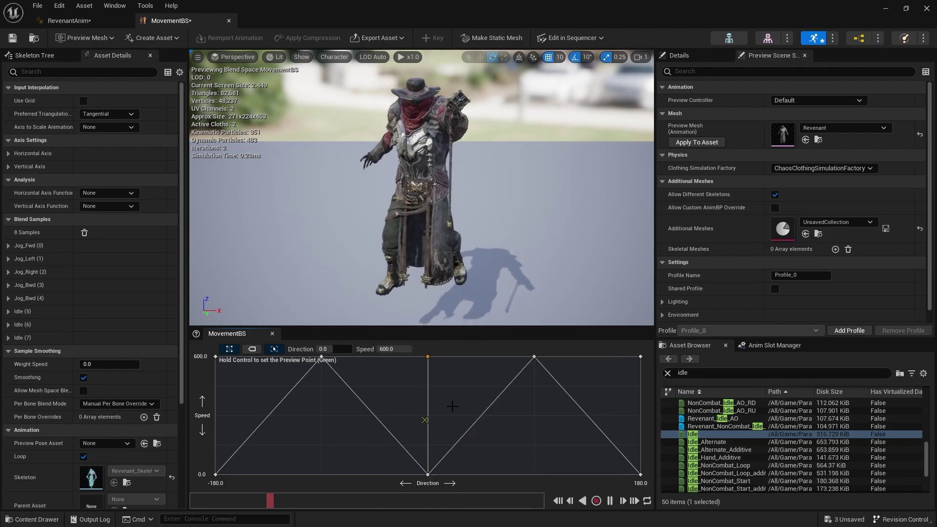
key(ctrl)
key(ctrl)
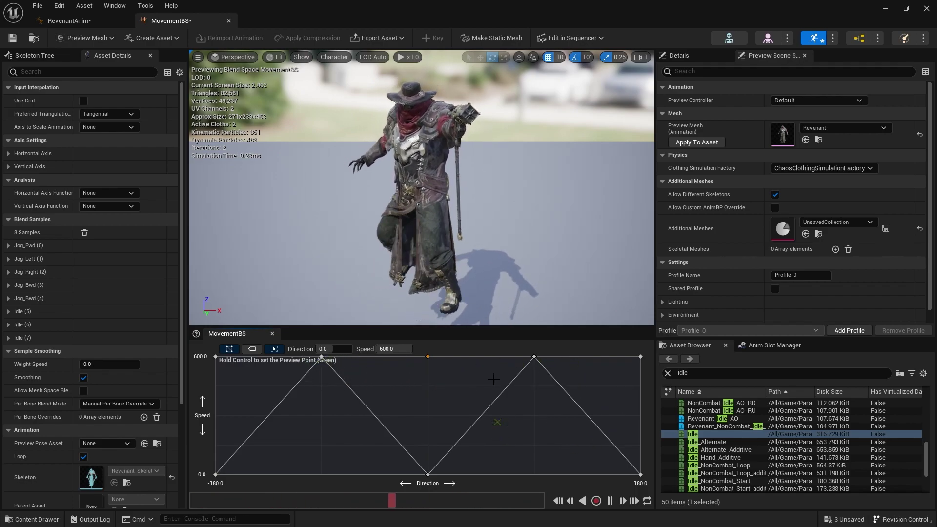
Save MovementBS and delete the Jog_Fwd player from RevenantAnim's Movement state
click(12, 38)
click(73, 21)
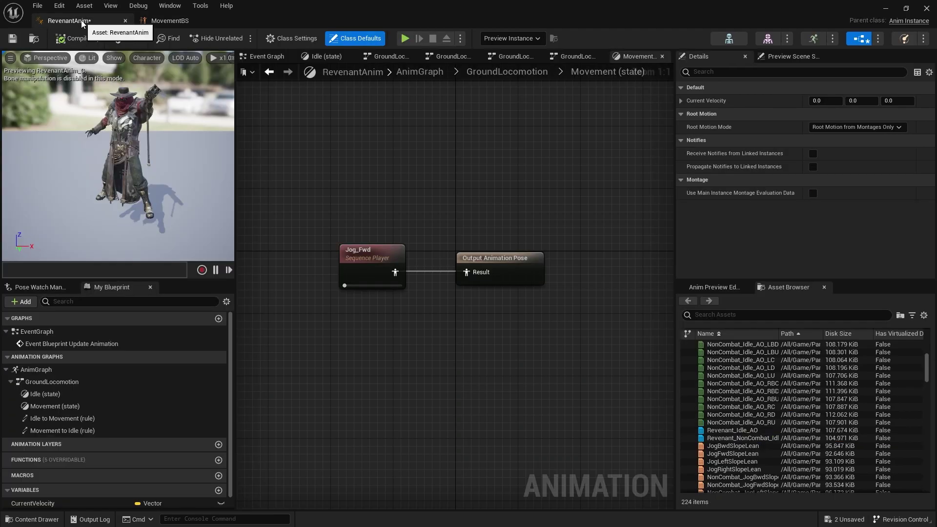
drag(384, 253, 361, 249)
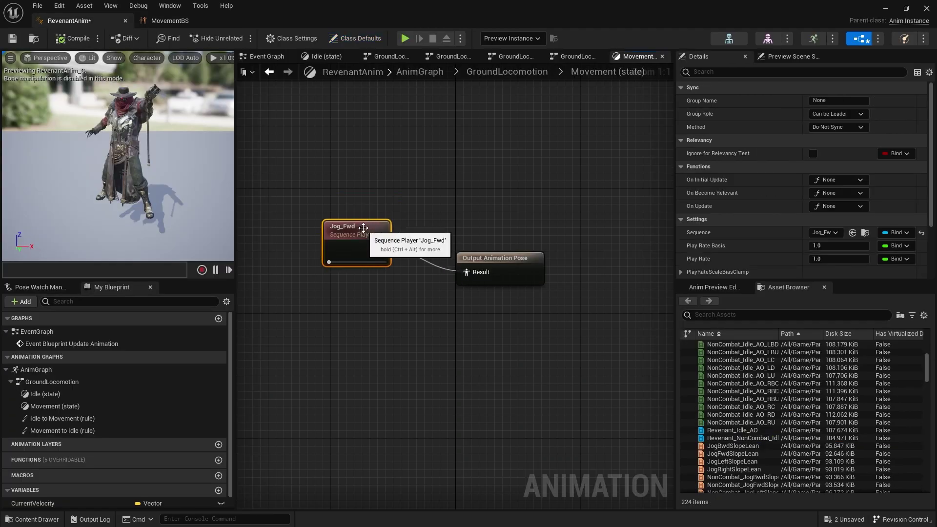
key(Delete)
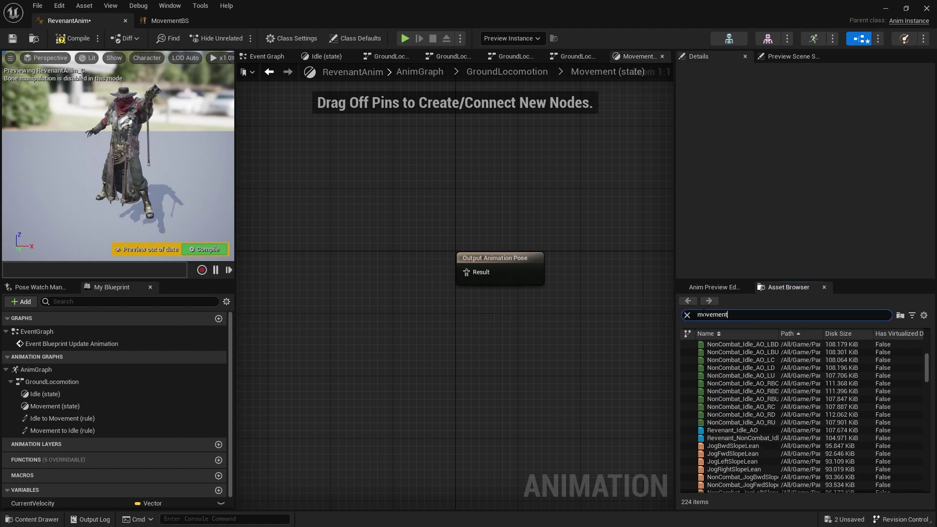
Add a MovementBS blendspace player feeding the output pose, plus a Current Velocity node
drag(741, 352, 311, 279)
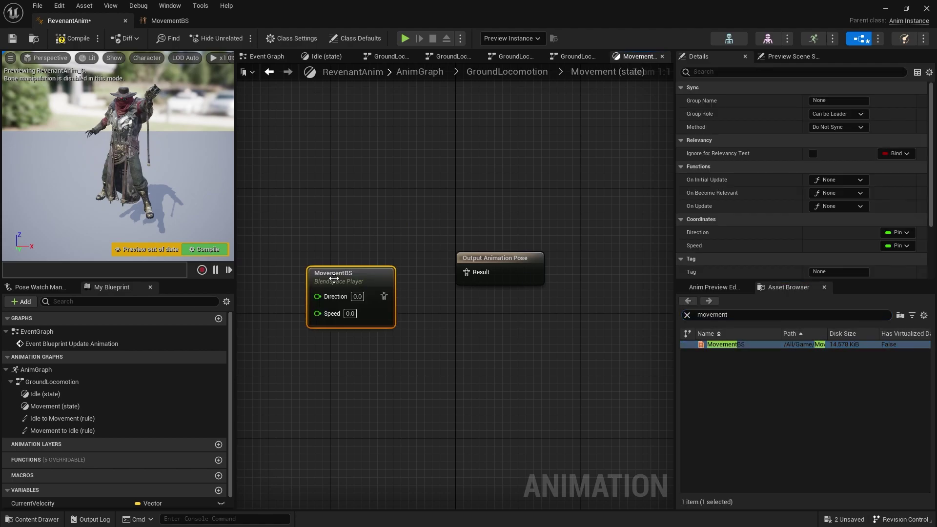
drag(382, 295, 382, 264)
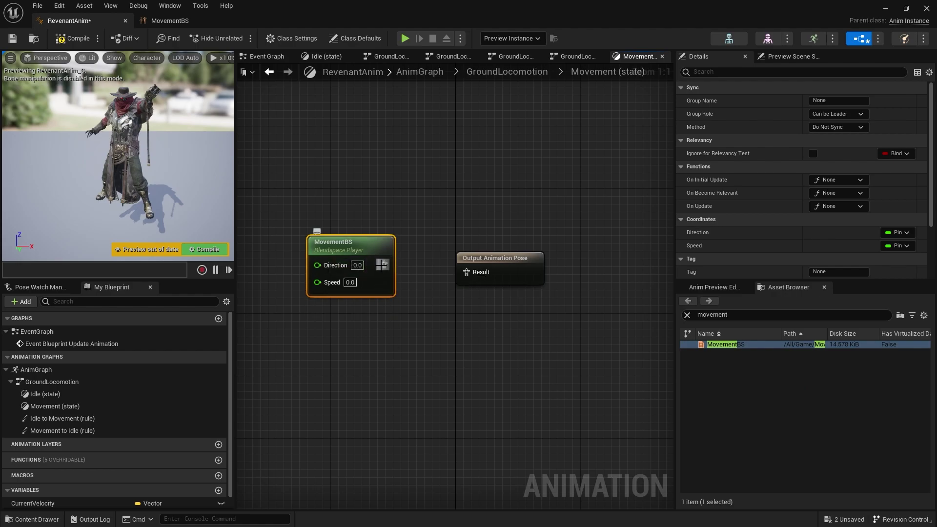
right_drag(466, 274, 585, 242)
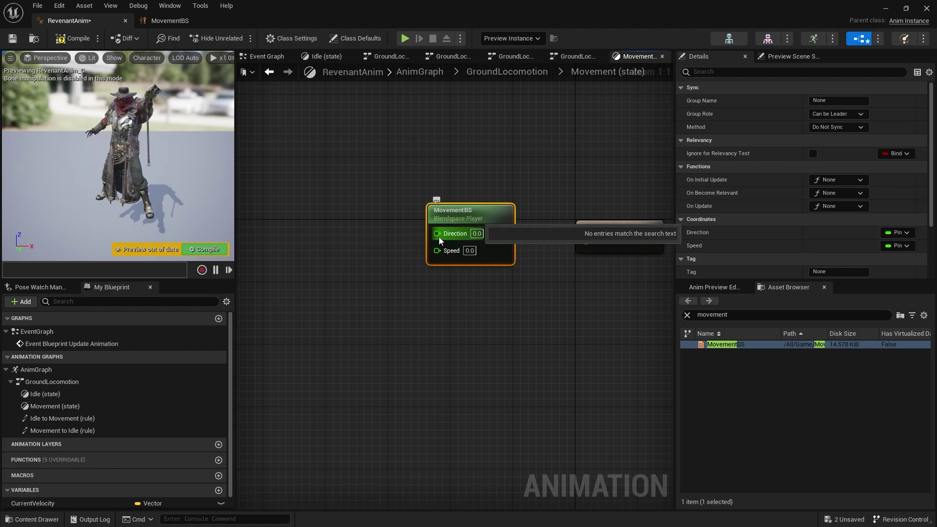
right_drag(439, 255, 422, 288)
drag(66, 505, 366, 303)
Drive the MovementBS Speed pin with a Vector Length node computed from Current Velocity
click(322, 263)
text(vectorle)
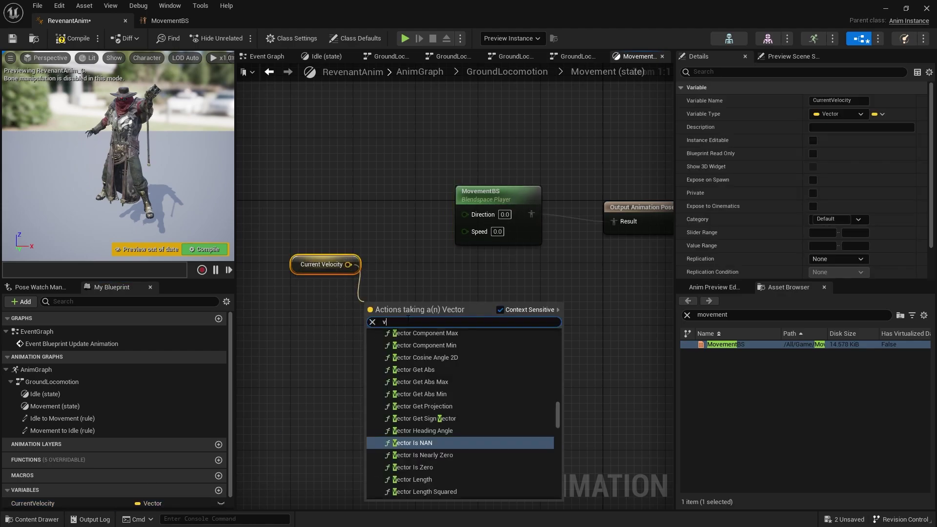
key(Up)
key(Up)
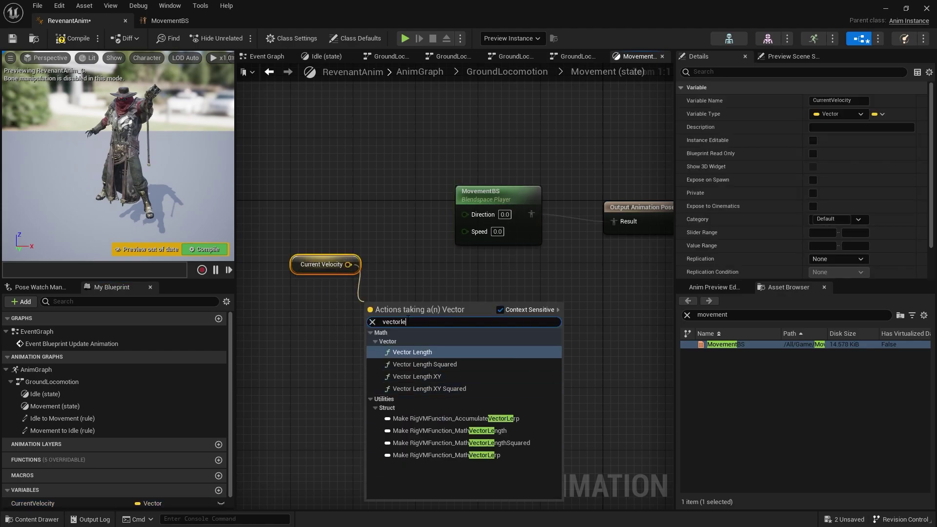
key(Return)
drag(437, 314, 464, 230)
drag(401, 304, 362, 296)
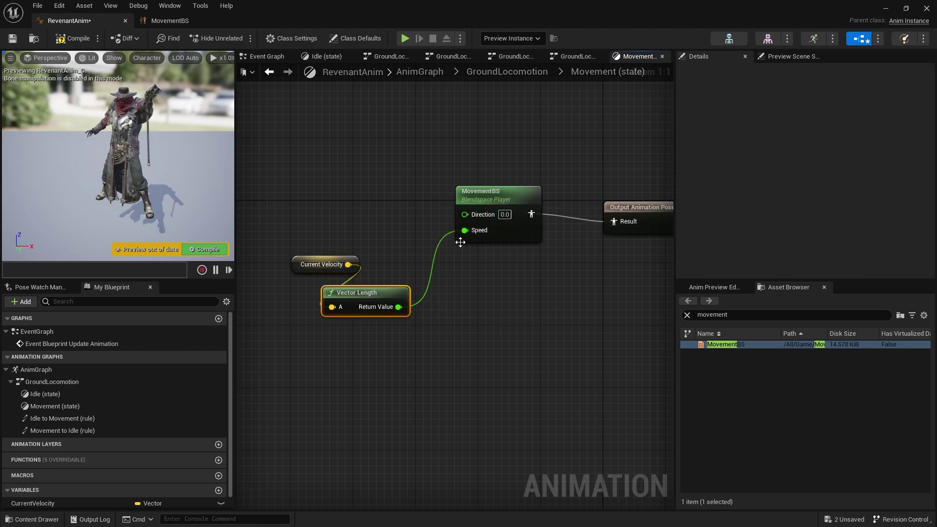
drag(322, 257, 348, 189)
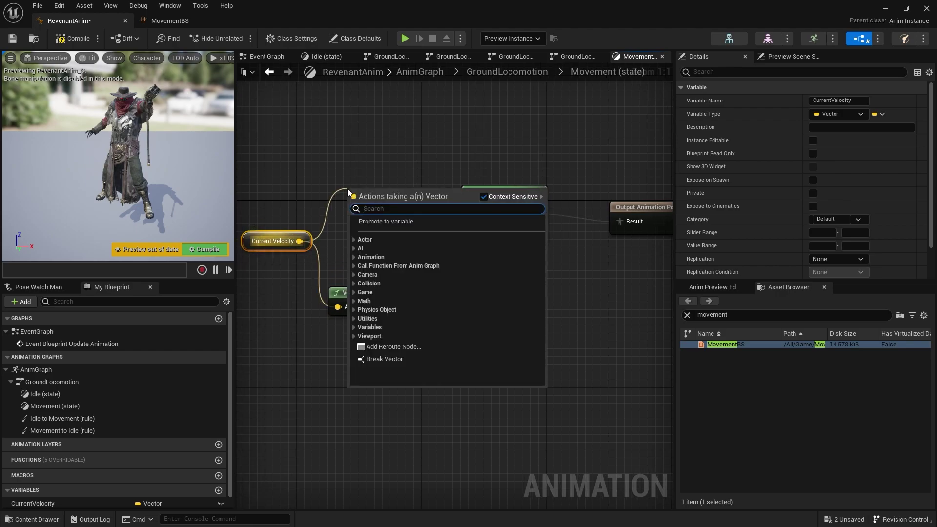